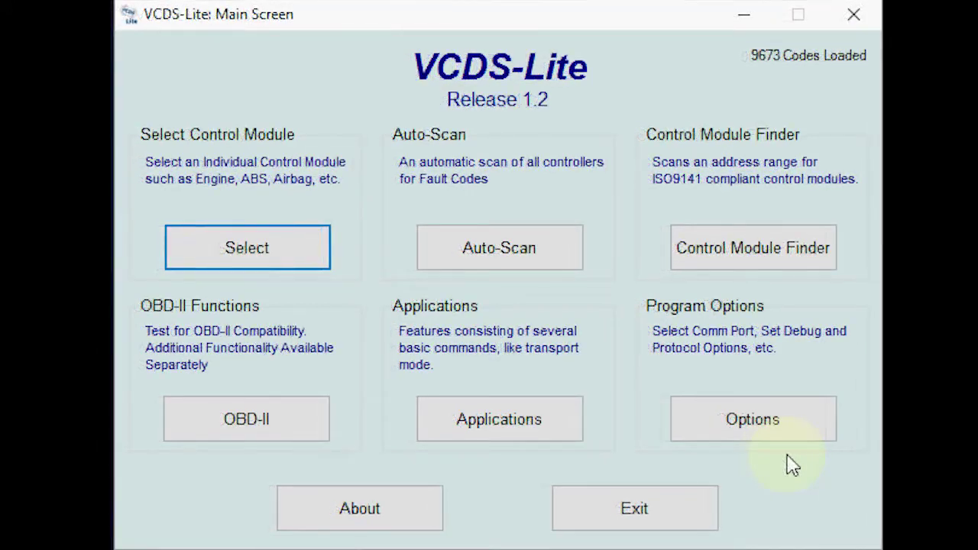
- Pass the COM1 interface port test in Program Options and save the configuration
click(784, 436)
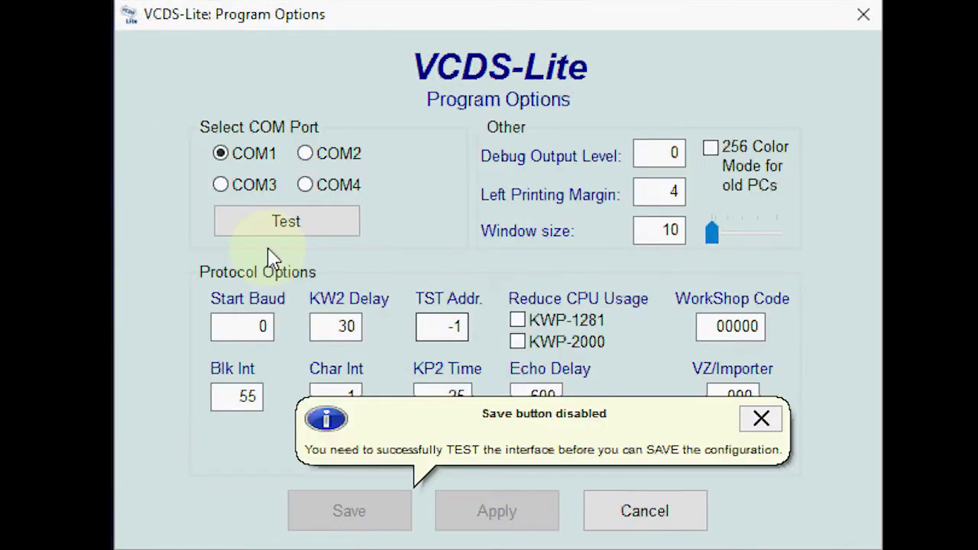
click(233, 220)
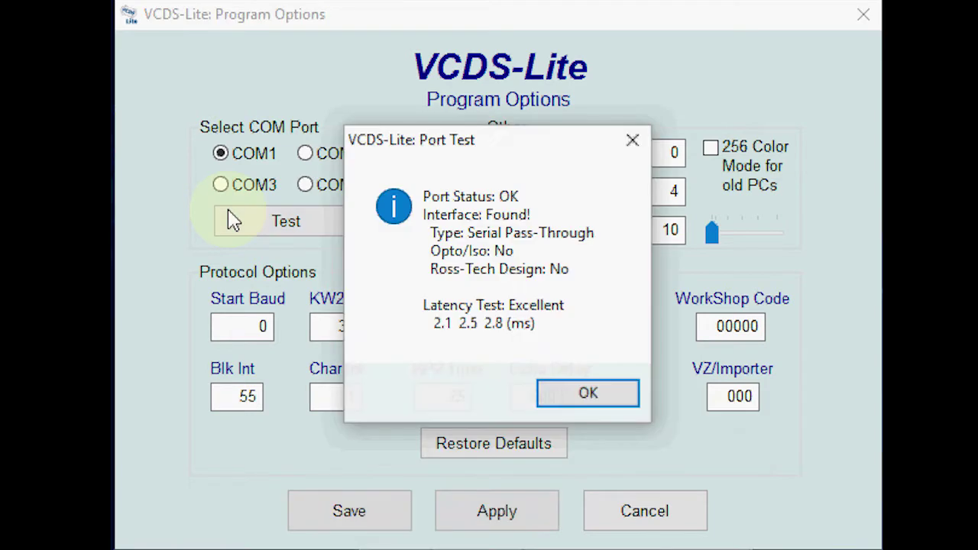
click(622, 398)
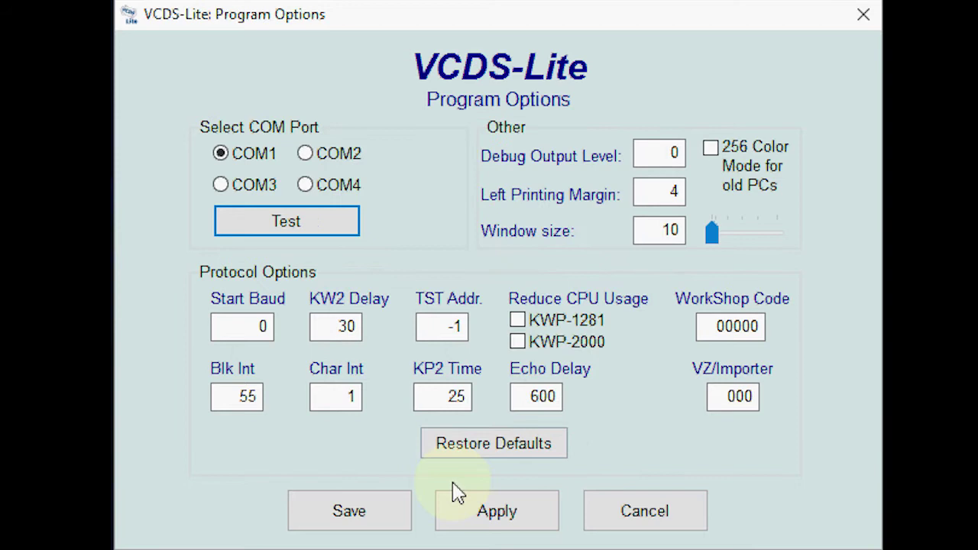
click(395, 507)
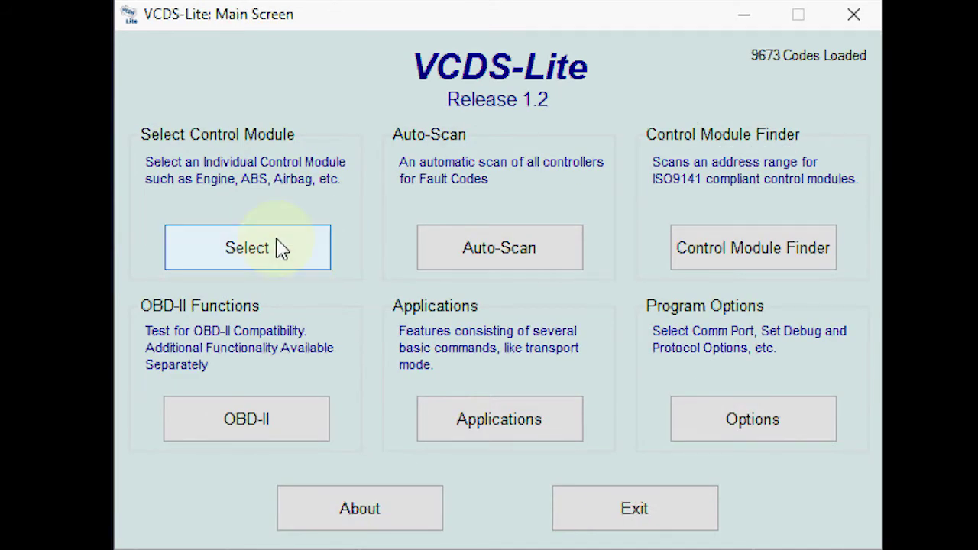
- Connect to the 01-Engine (1,9l R4 EDC) controller and show its measuring blocks
click(280, 248)
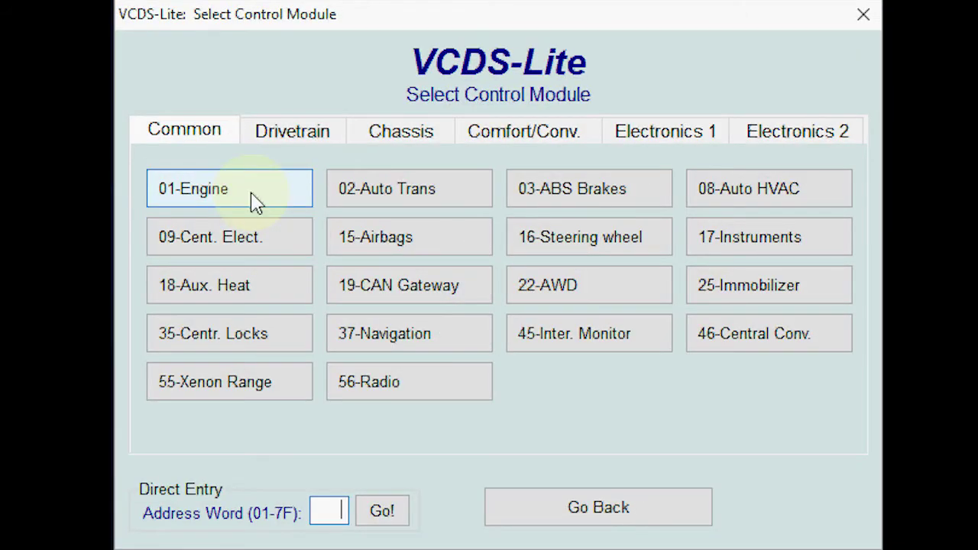
click(256, 200)
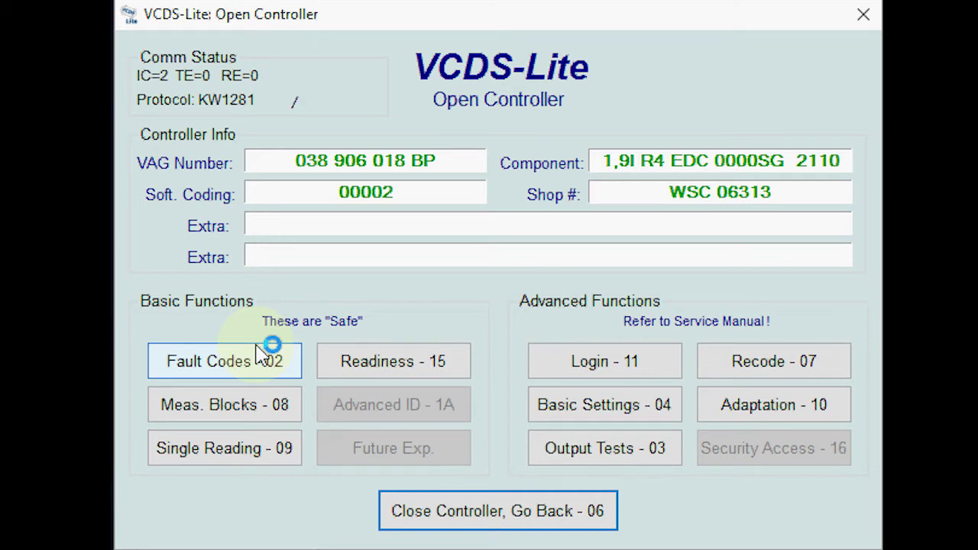
click(256, 404)
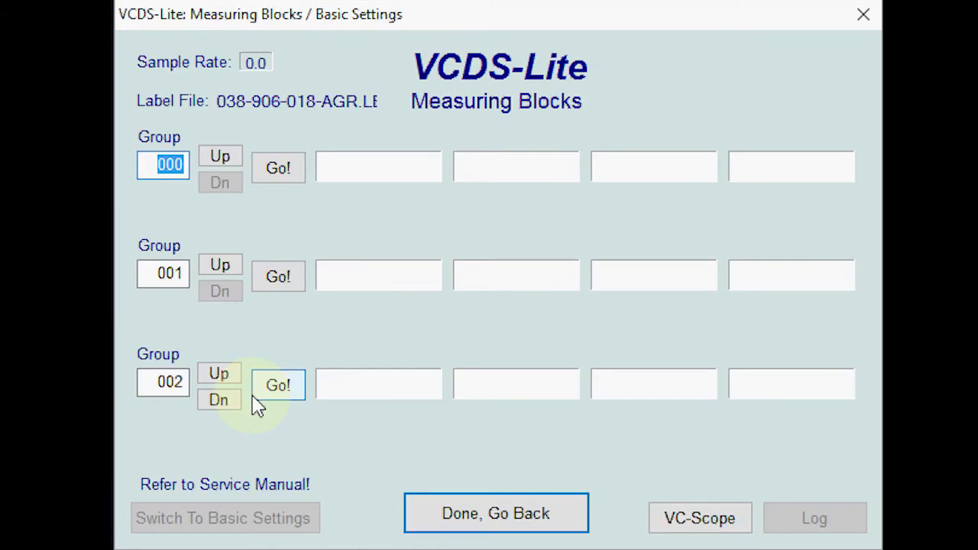
- Step engine measuring groups 001–008, from idle speed and EGR to IQ limitation at WOT
click(236, 162)
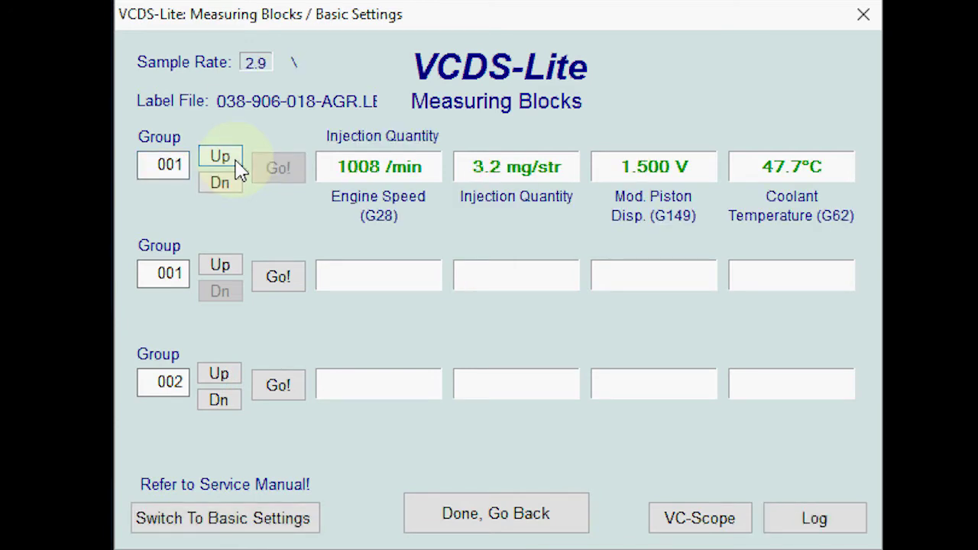
click(237, 165)
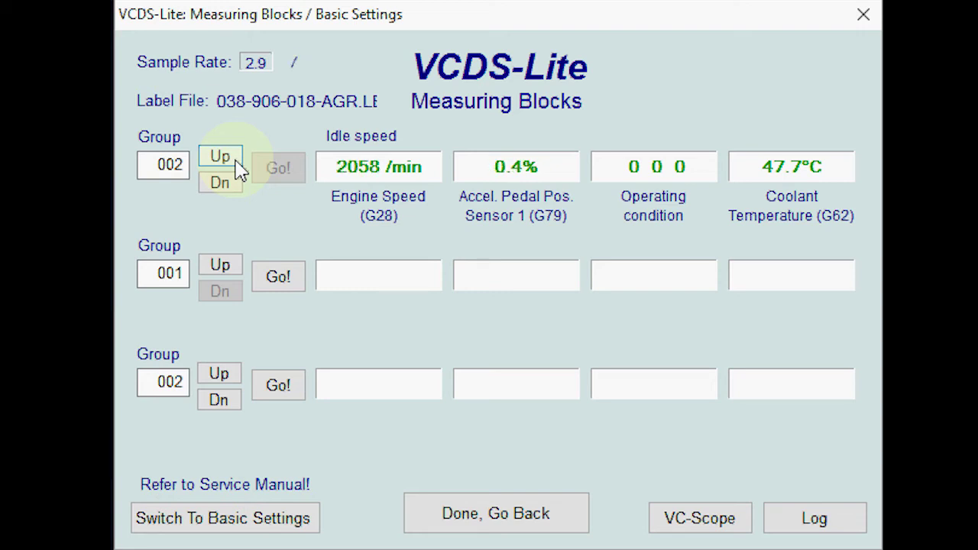
click(238, 165)
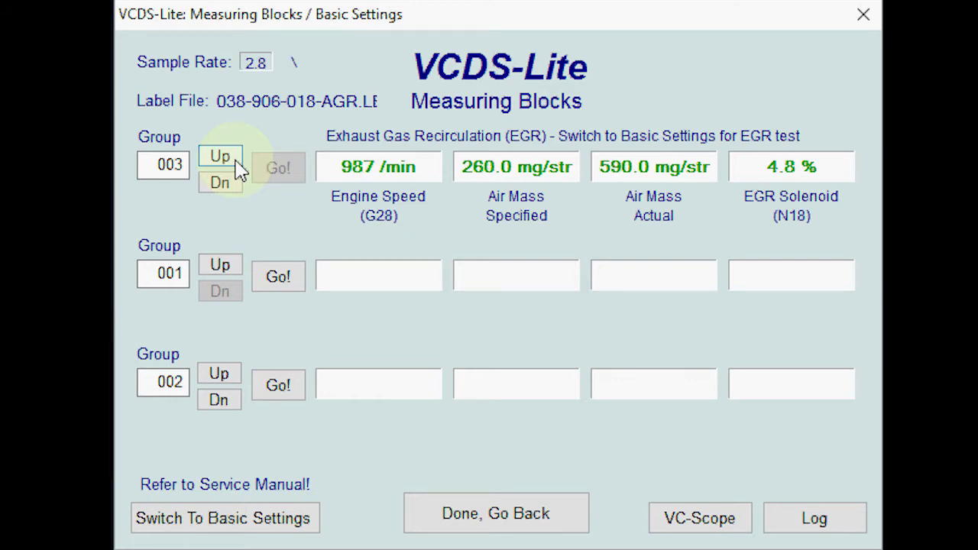
click(237, 164)
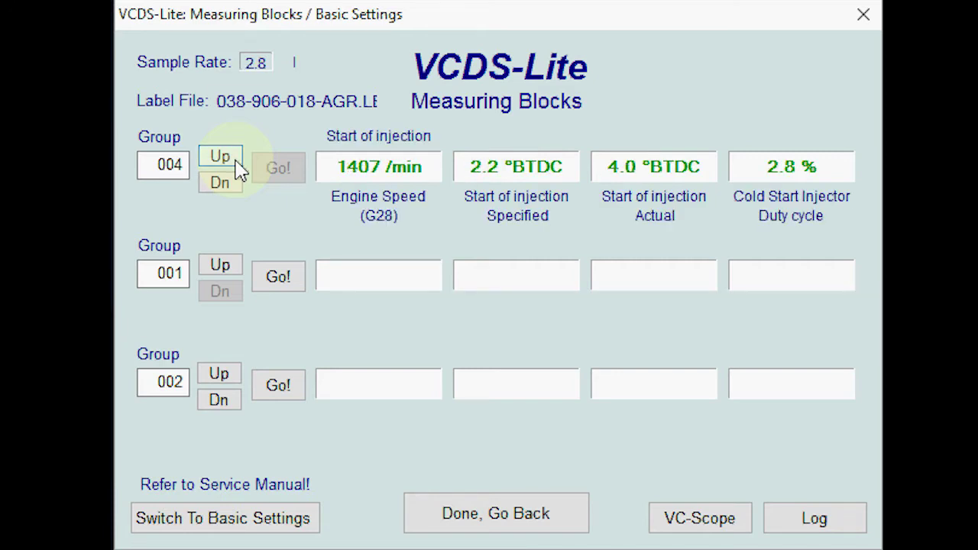
click(237, 165)
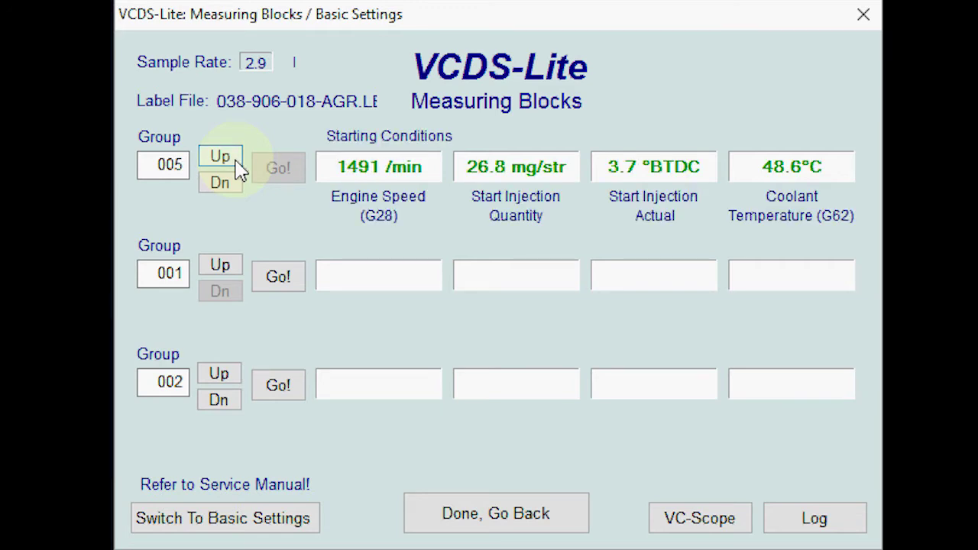
click(237, 165)
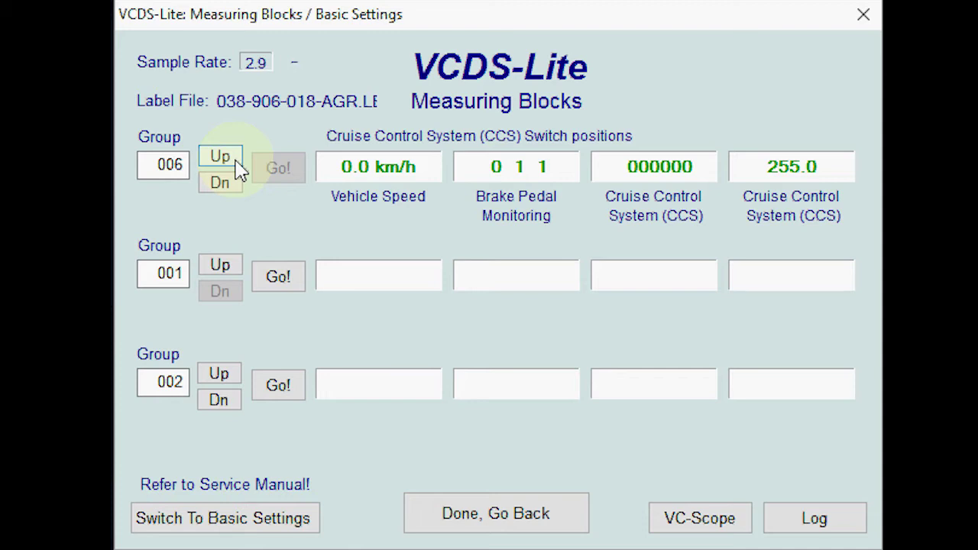
click(237, 162)
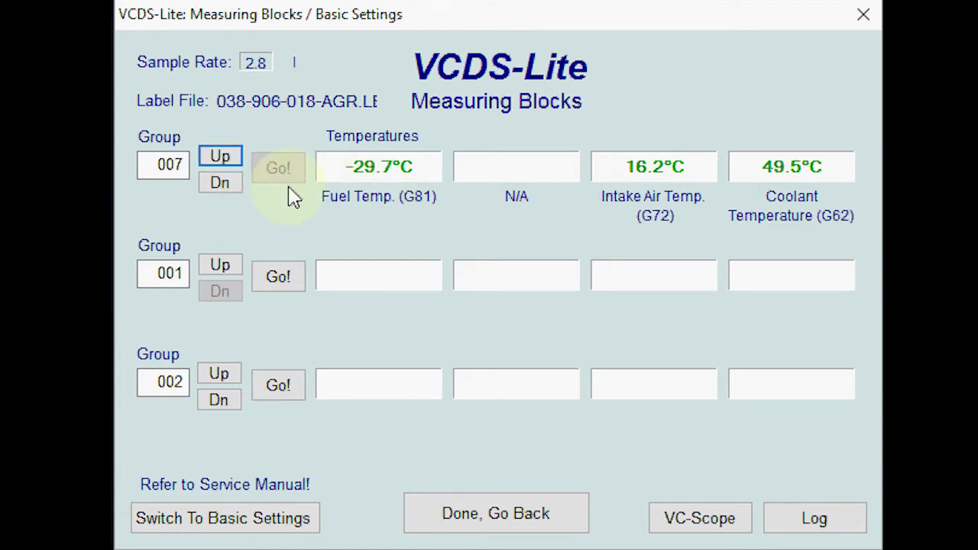
click(223, 162)
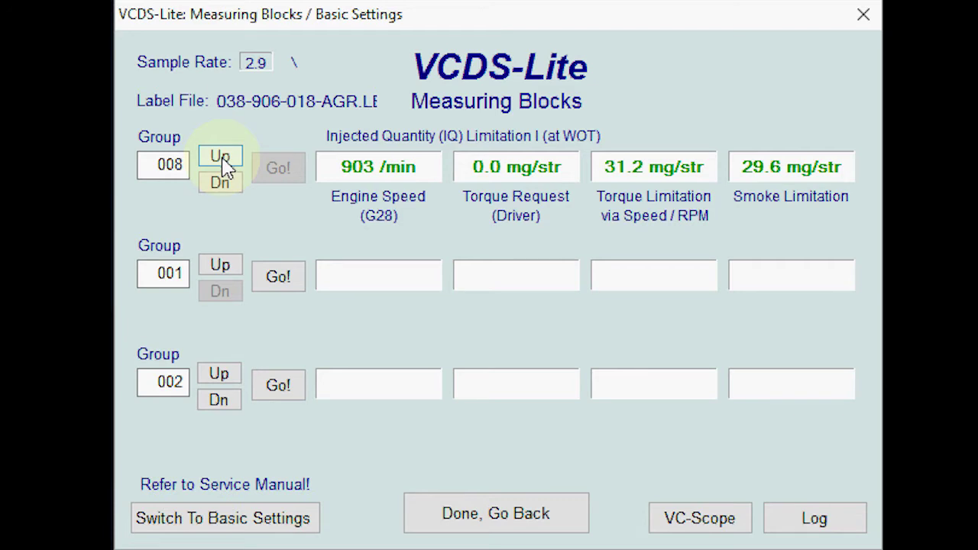
- Advance engine groups 009–019, ending on Quantity Adjuster reading 0.640 V and 0.000 V
click(223, 161)
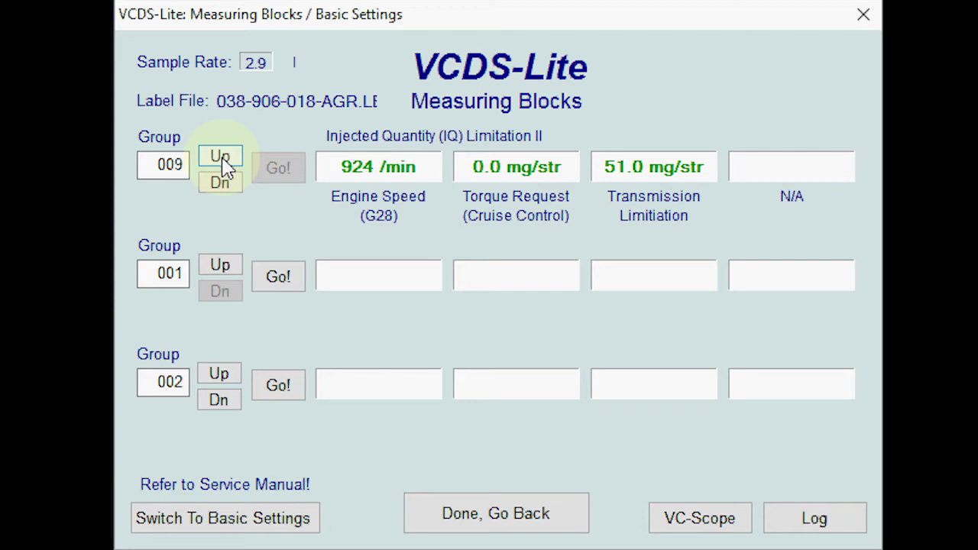
click(221, 159)
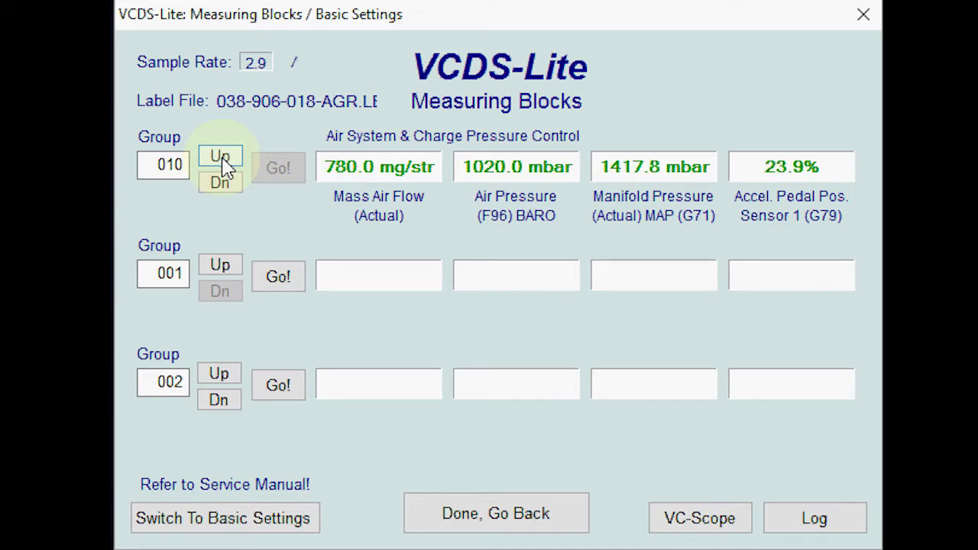
click(221, 158)
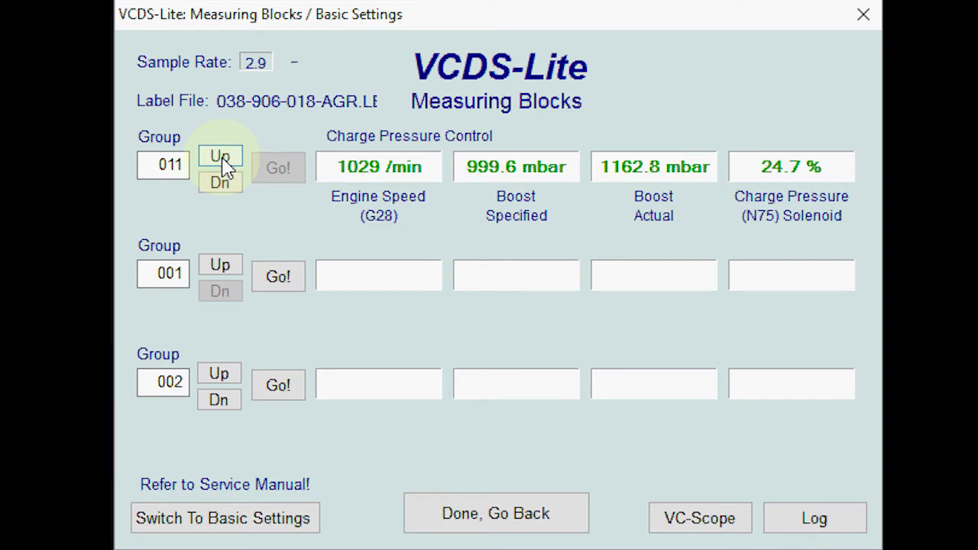
click(220, 157)
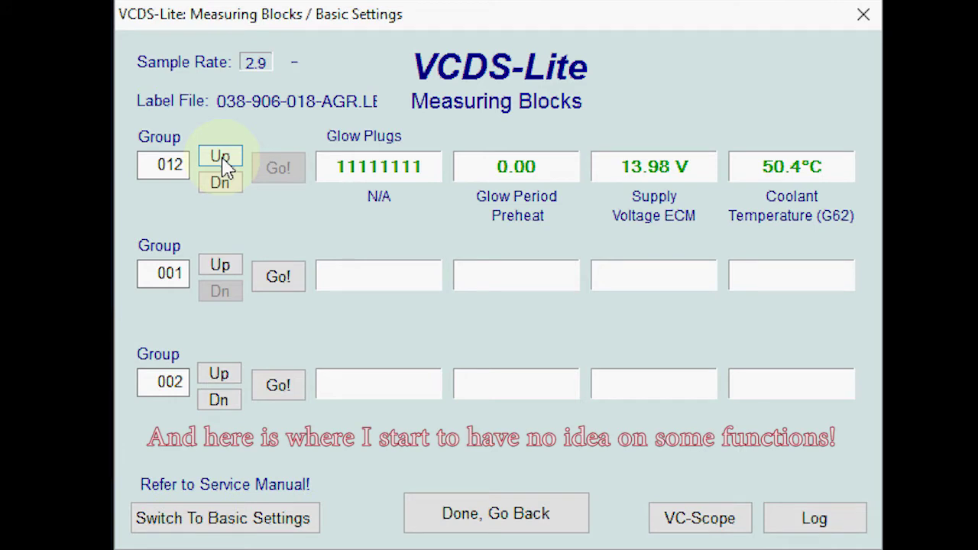
click(222, 159)
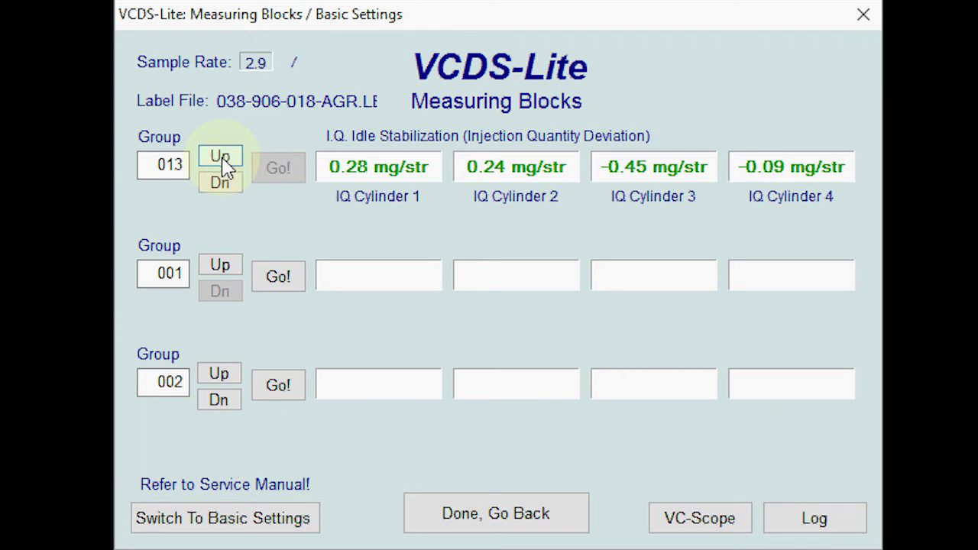
click(220, 157)
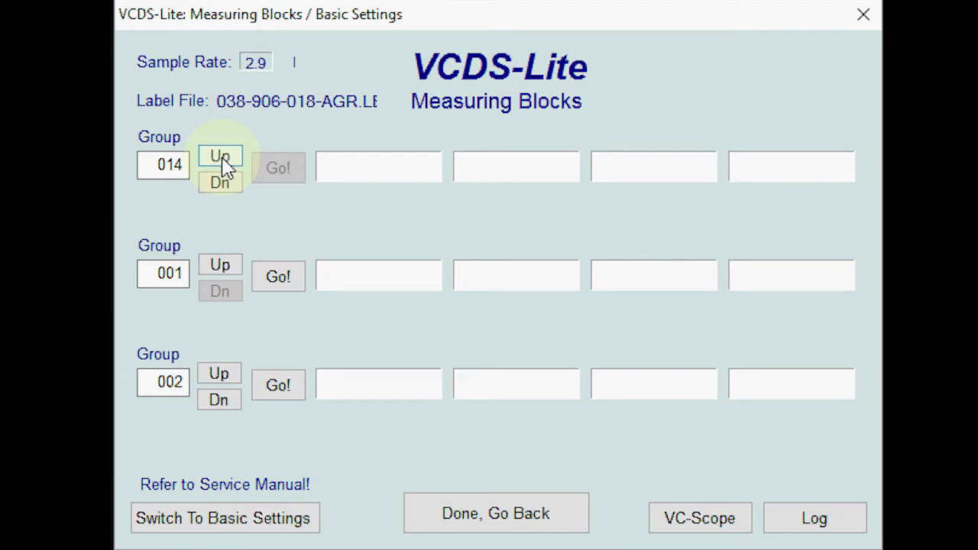
click(220, 157)
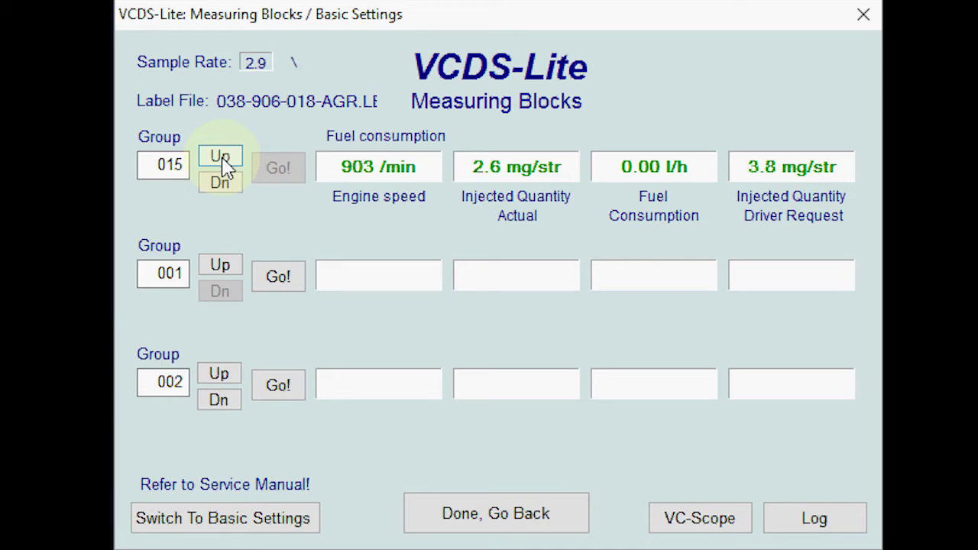
click(224, 162)
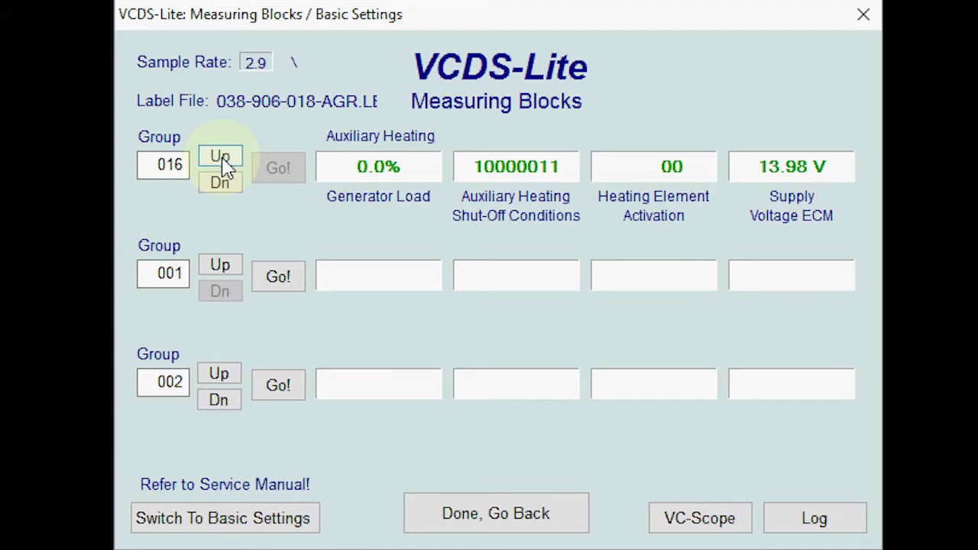
click(224, 162)
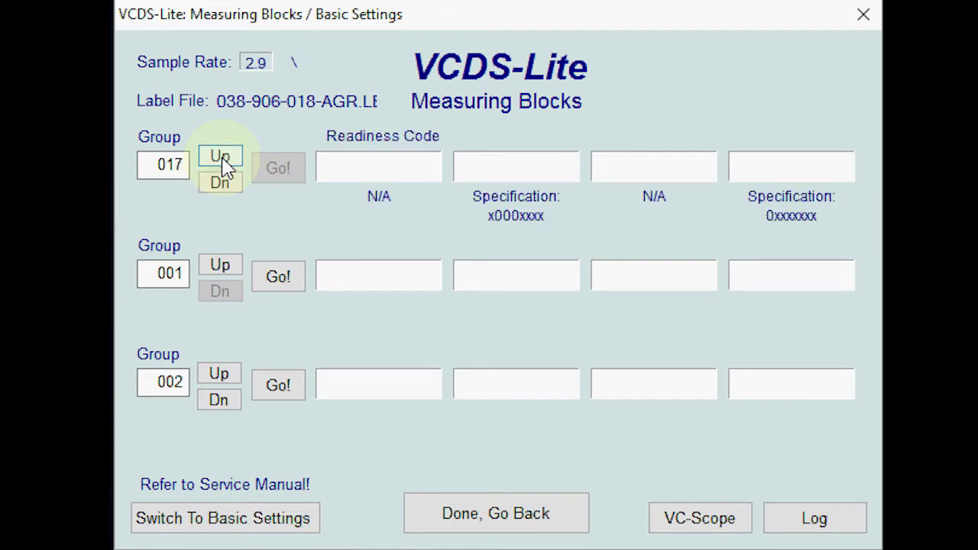
click(224, 162)
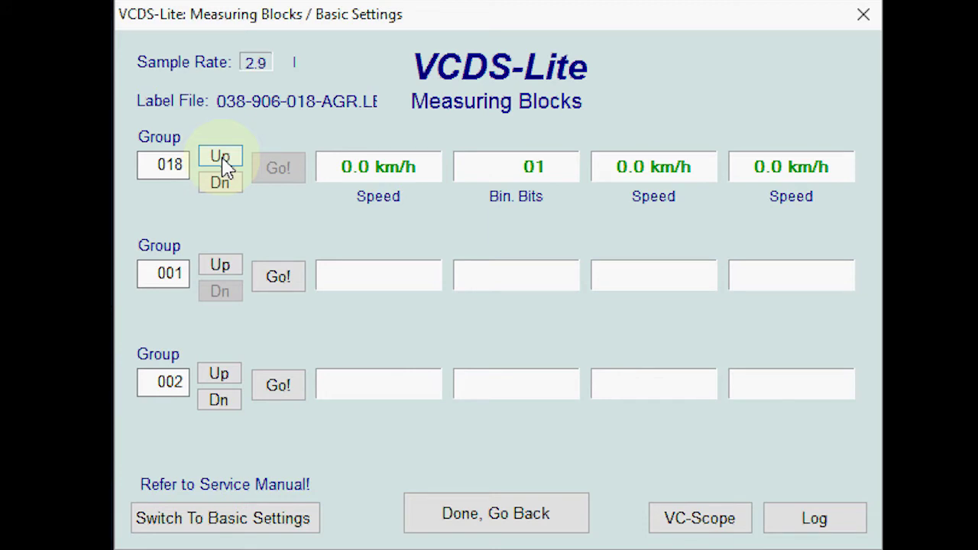
click(224, 162)
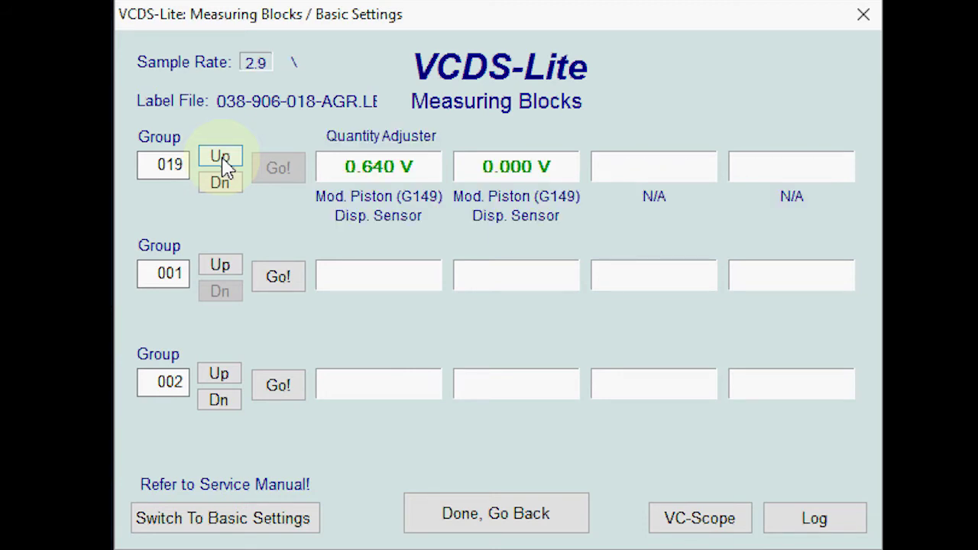
- Advance engine groups 020–025 and dismiss the error from trying to go past 025
click(224, 162)
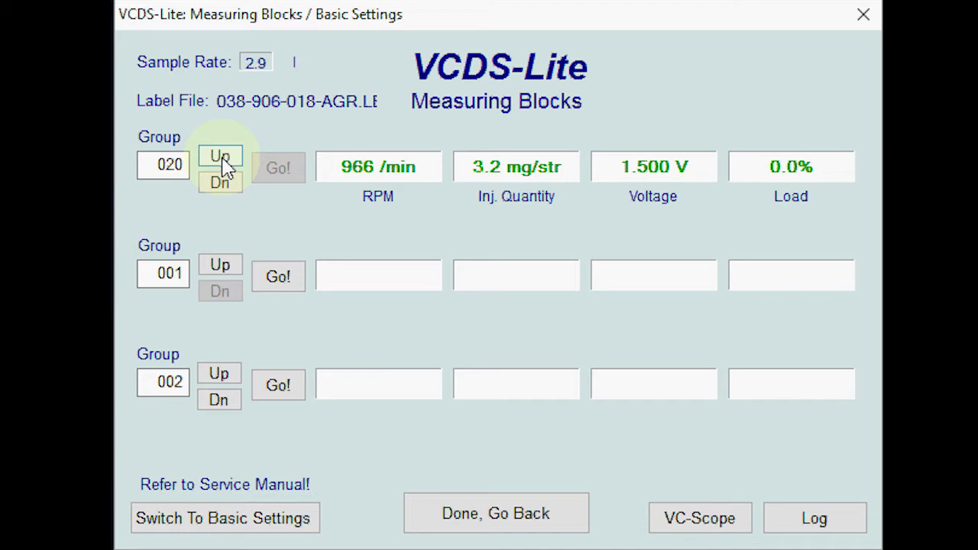
click(221, 158)
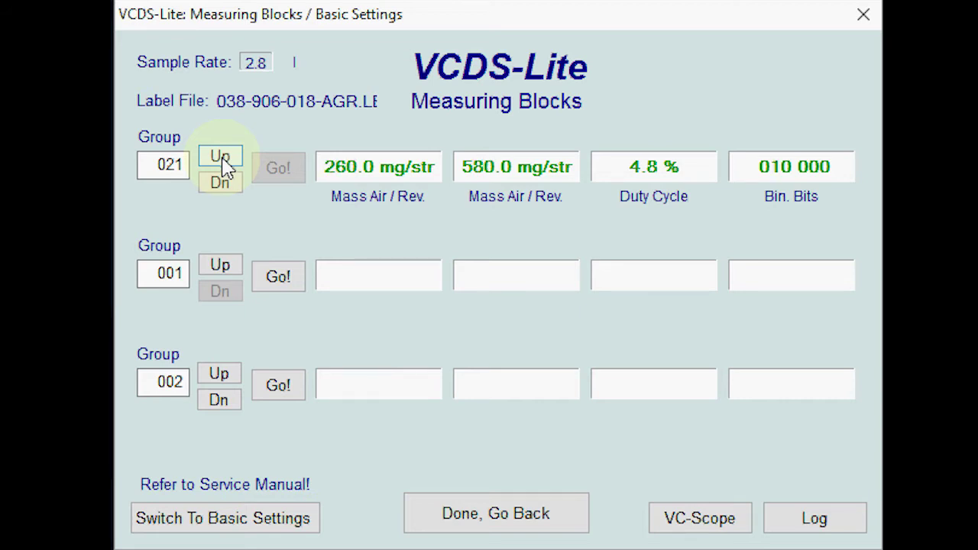
click(223, 160)
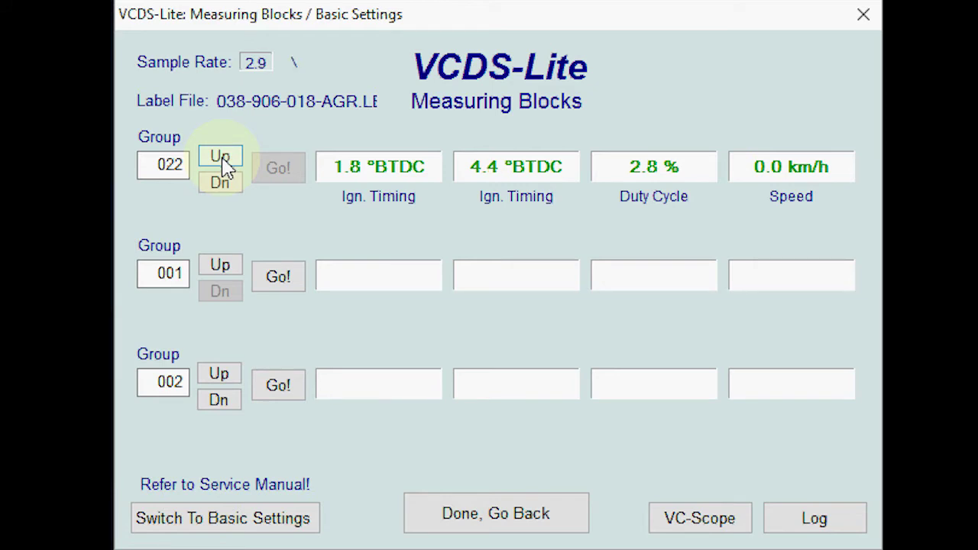
click(223, 161)
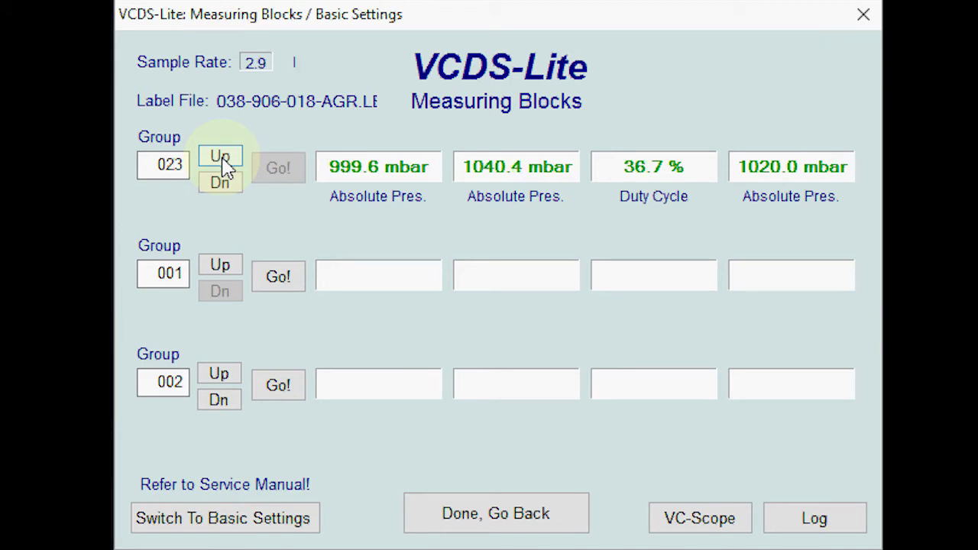
click(223, 160)
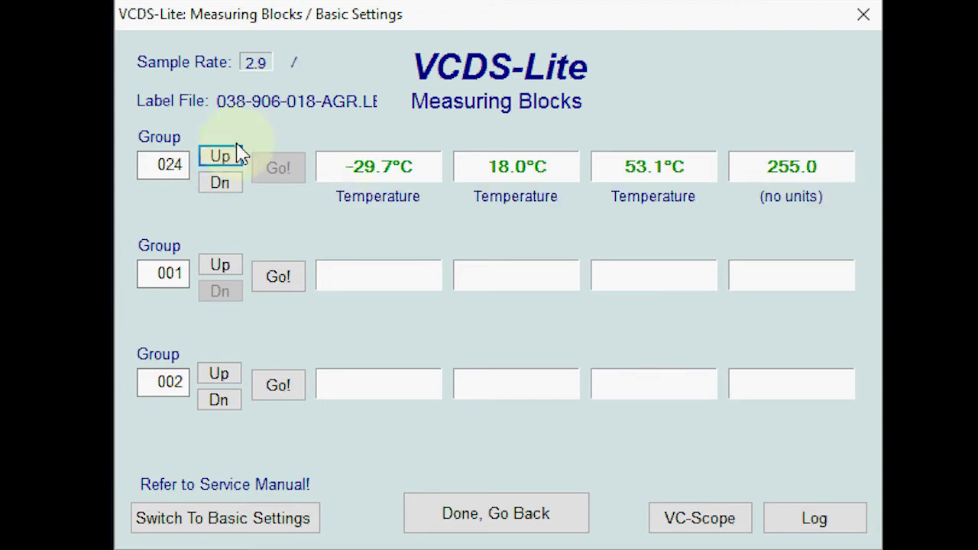
click(229, 158)
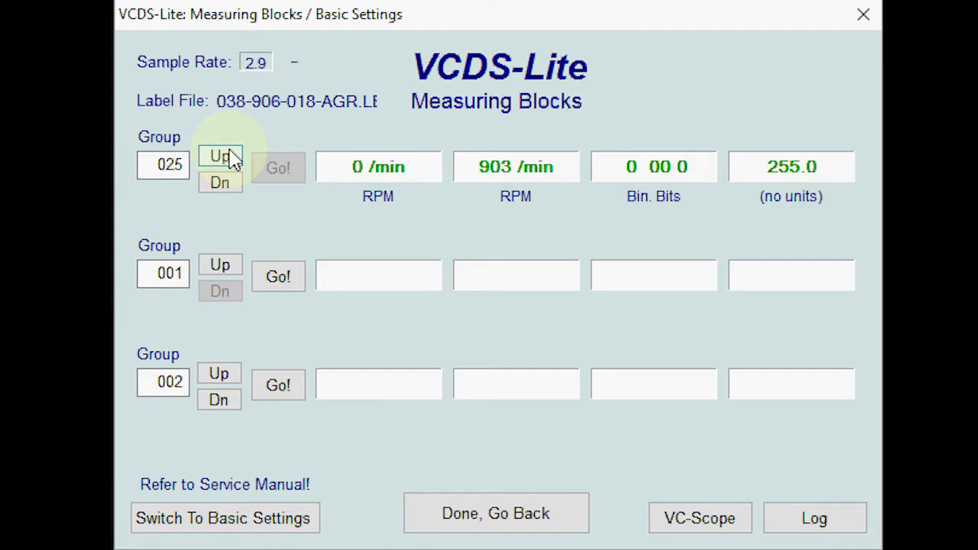
click(233, 158)
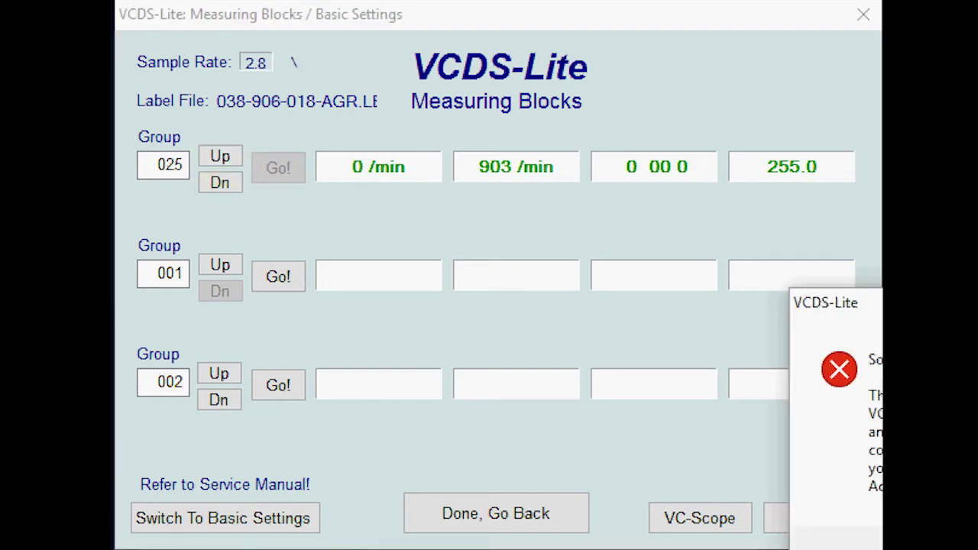
key(Return)
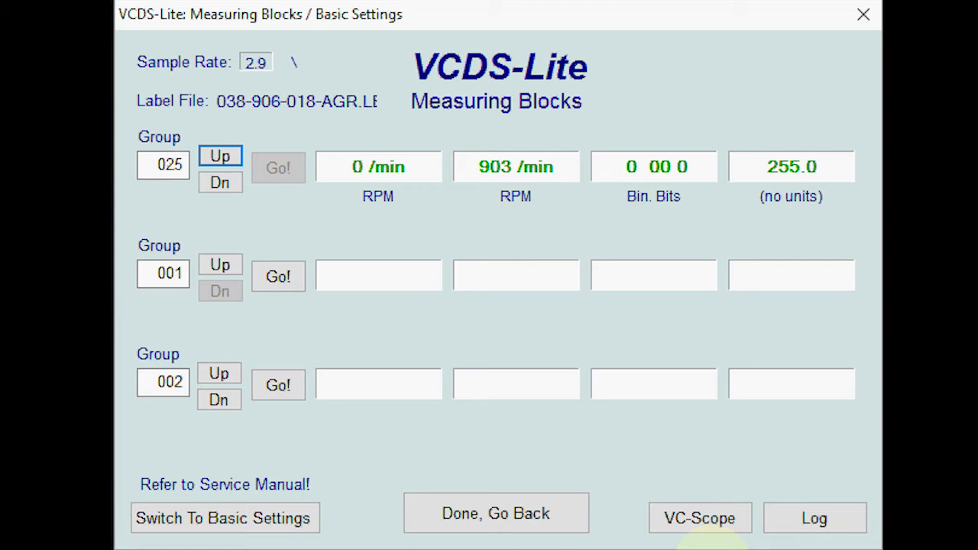
- Open the 15-Airbags module and read its four fault codes
click(486, 493)
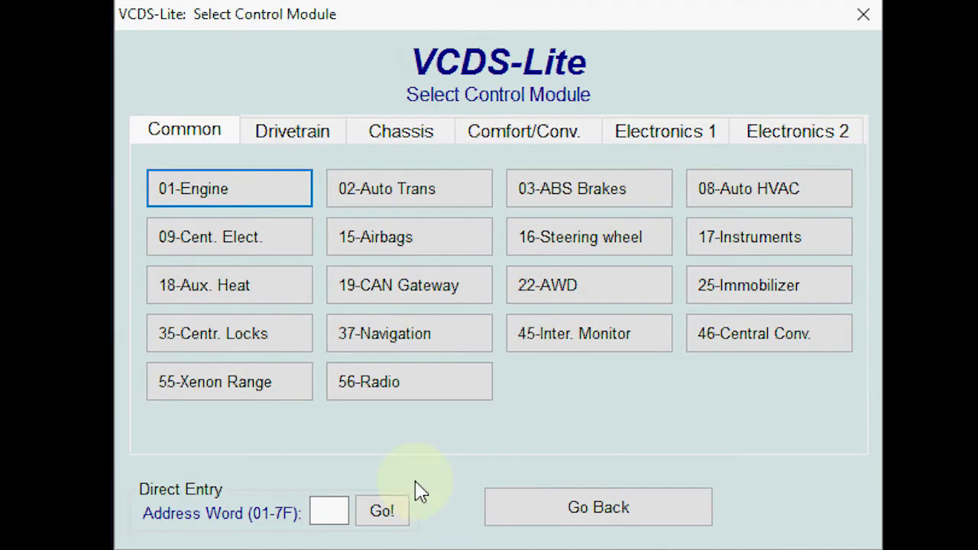
click(398, 249)
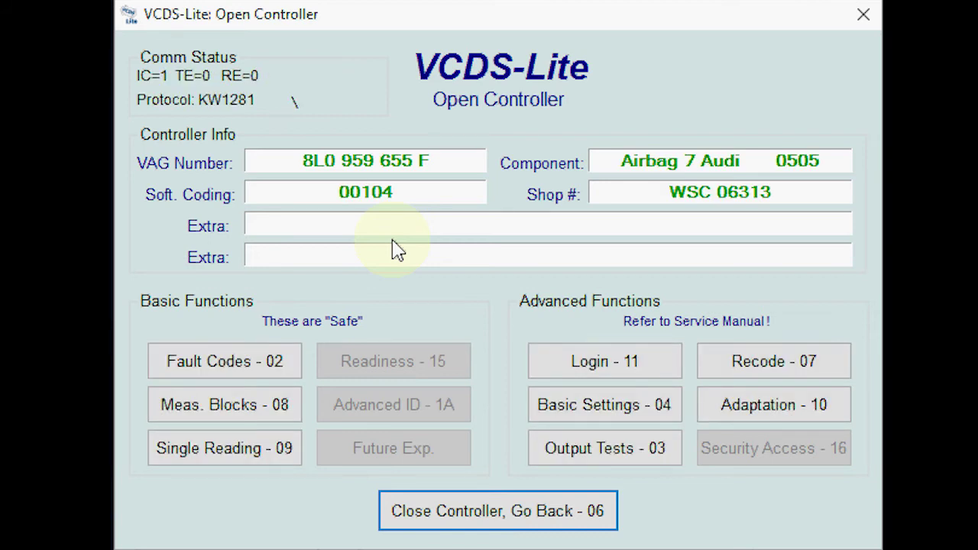
click(218, 363)
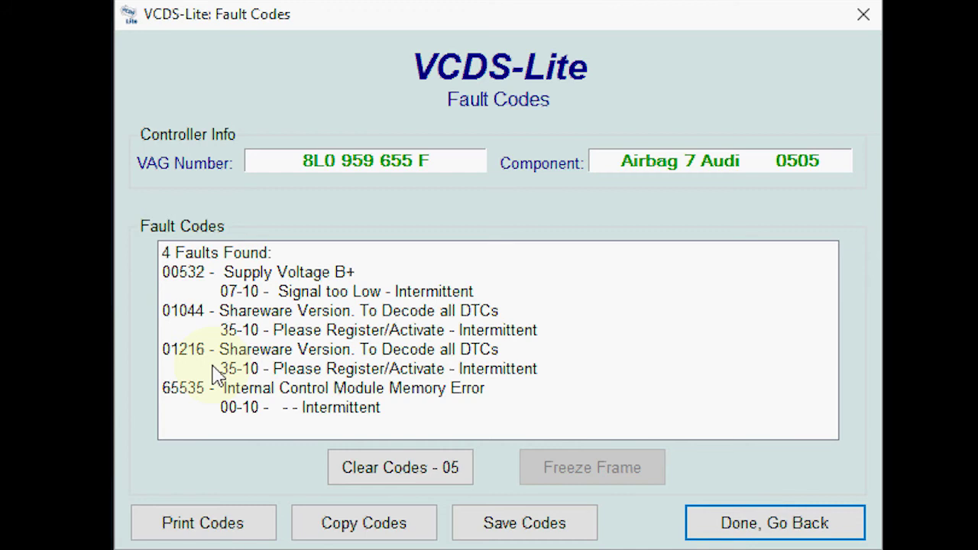
- Try clearing the airbag codes, then save them to Logs\DTC-15.TXT
click(410, 467)
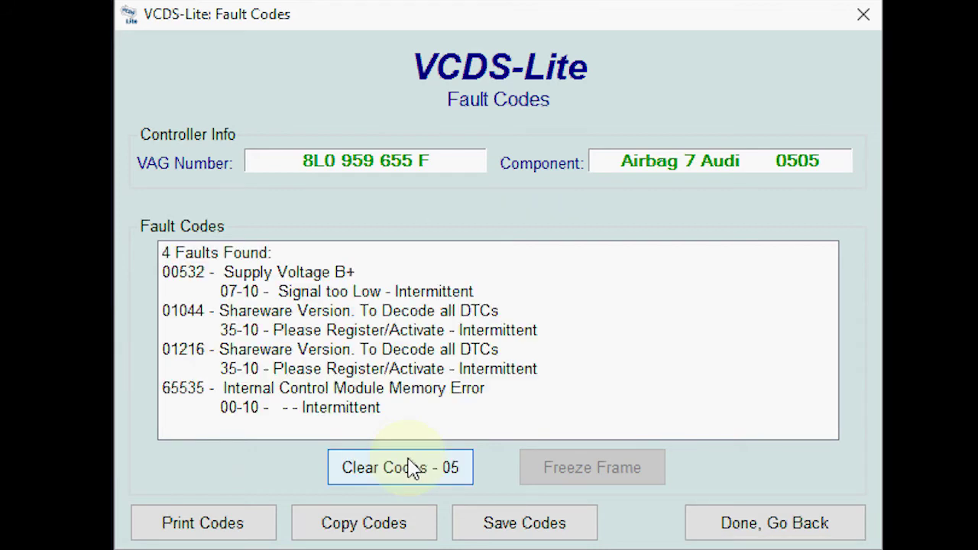
click(410, 467)
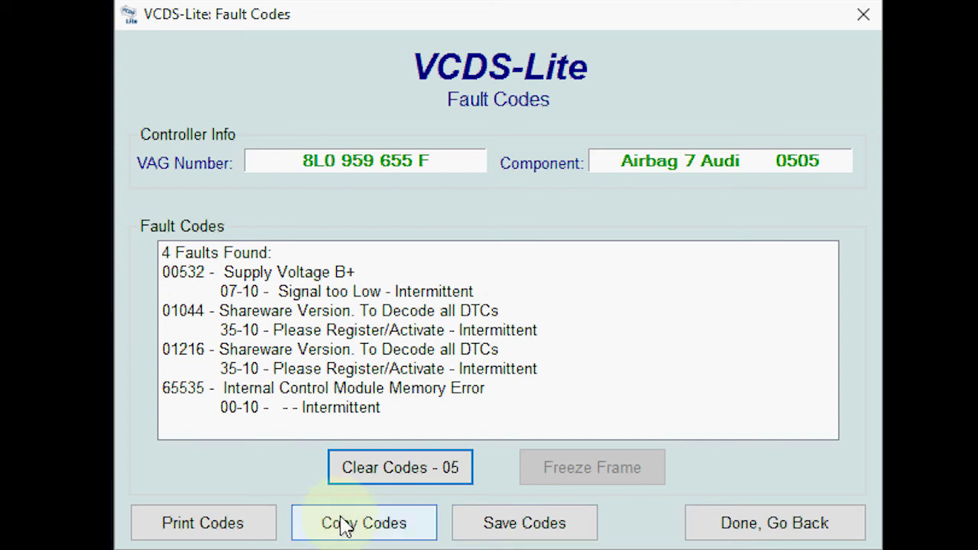
click(535, 527)
click(555, 350)
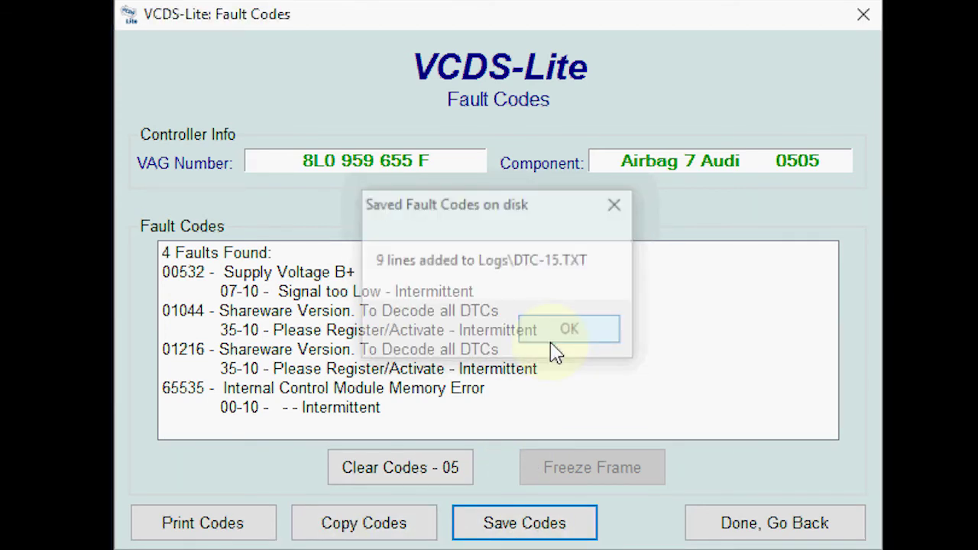
- Check airbag measuring groups 001–008 until 008 reports not available, then return to the controller
click(790, 535)
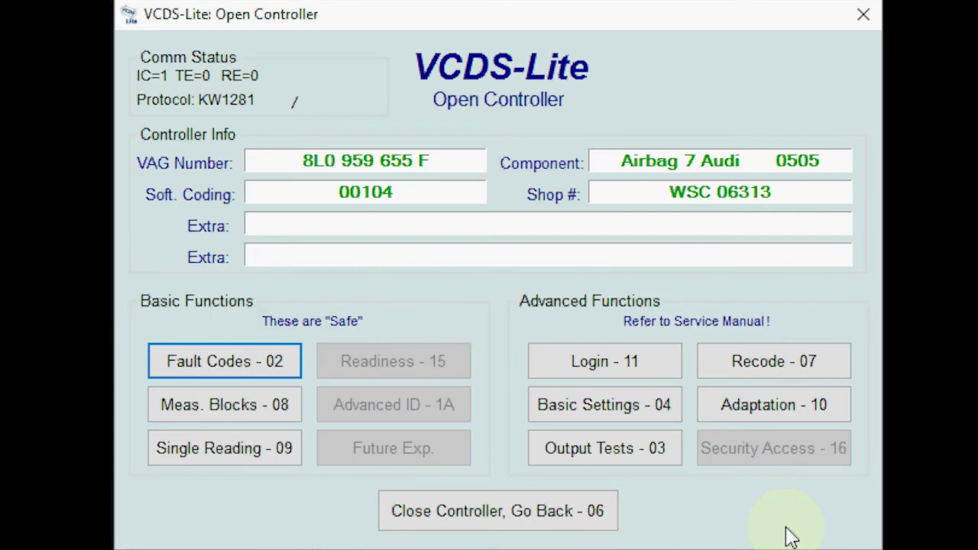
click(191, 406)
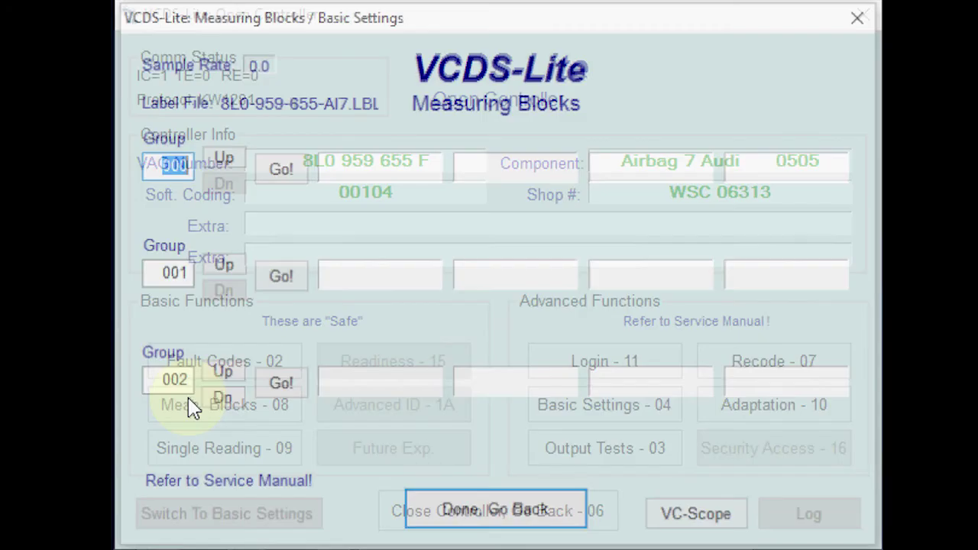
click(219, 162)
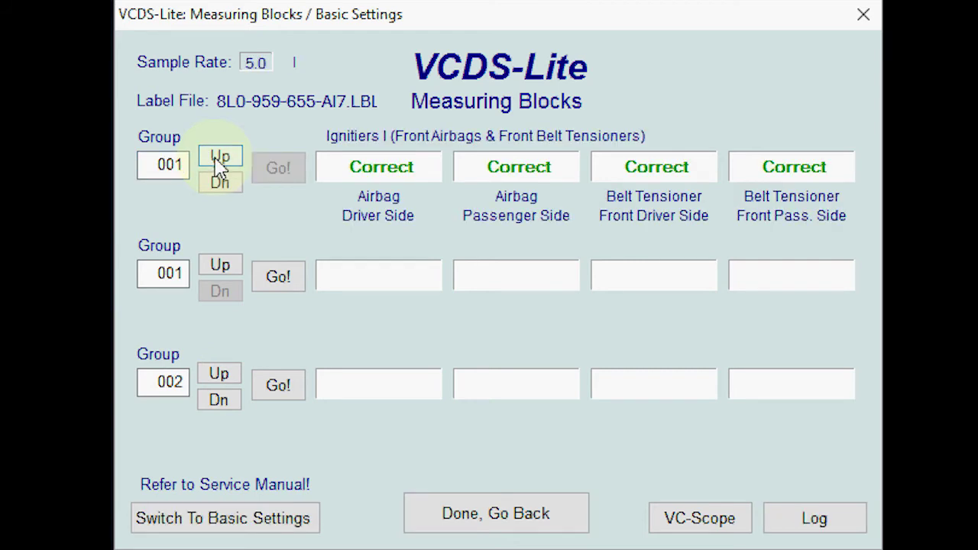
click(220, 160)
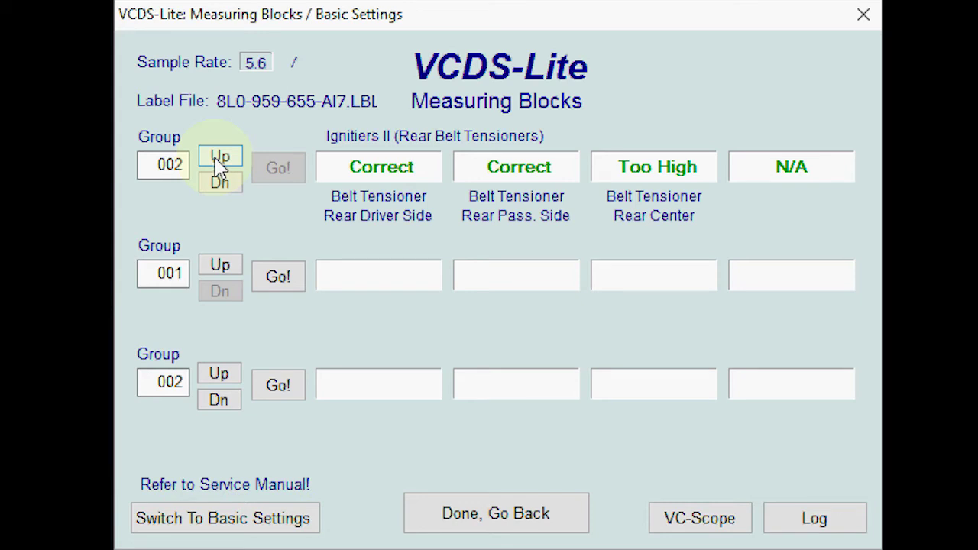
click(219, 157)
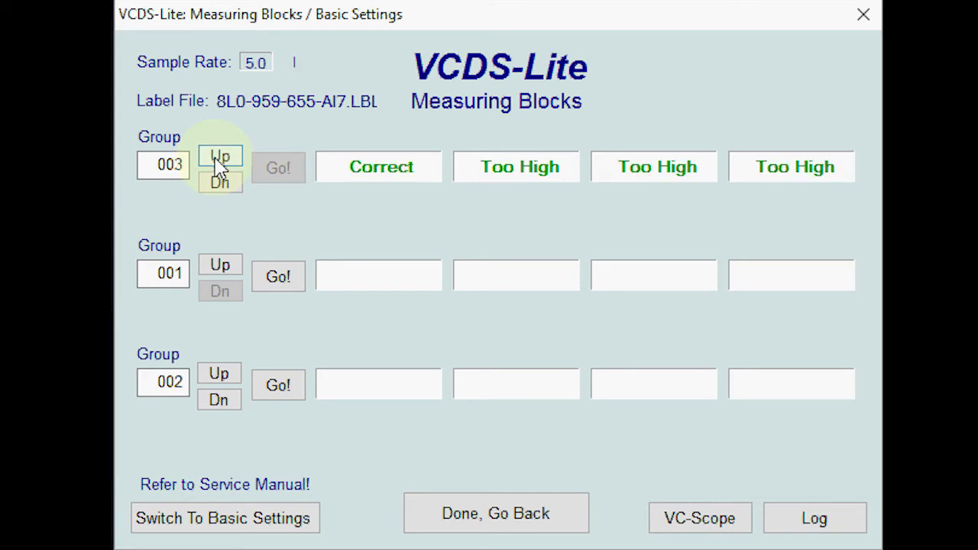
click(219, 161)
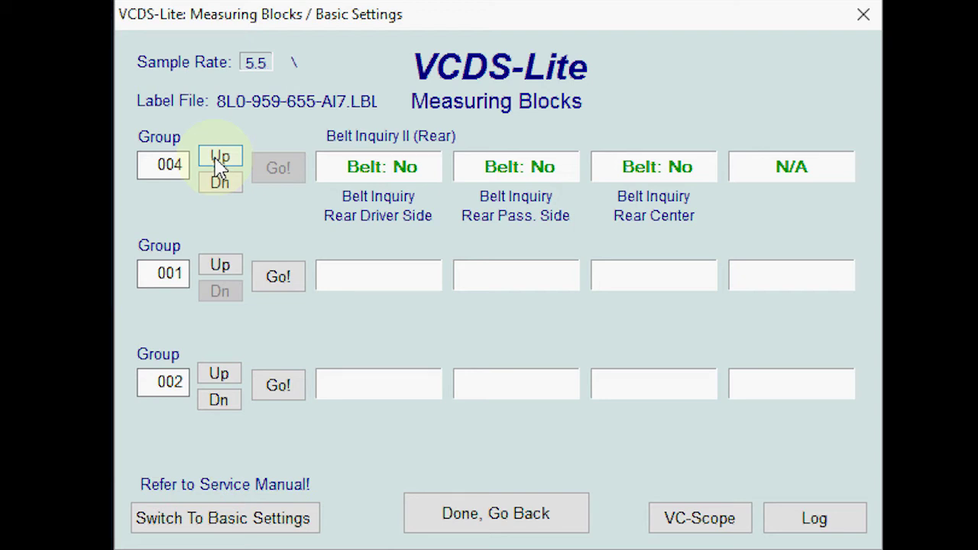
click(219, 160)
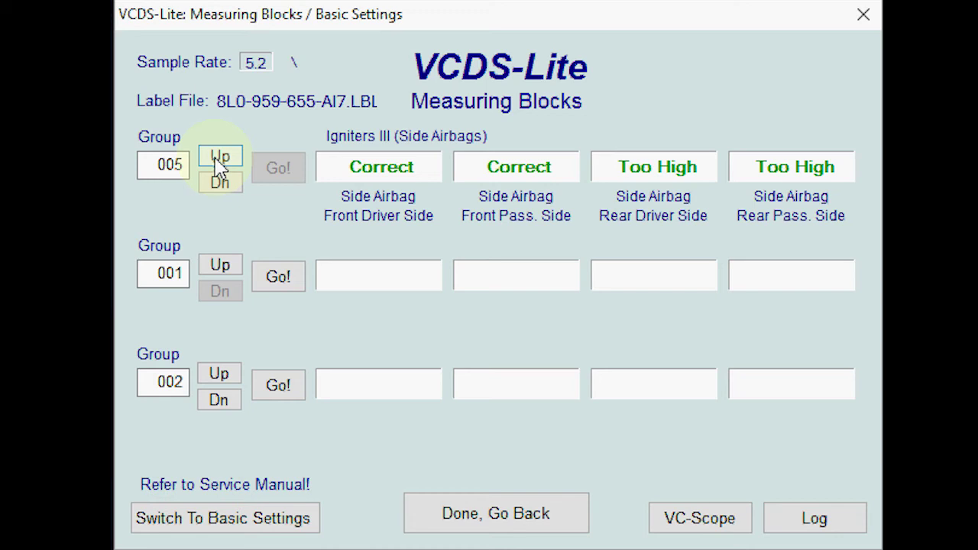
click(219, 160)
click(219, 161)
click(219, 158)
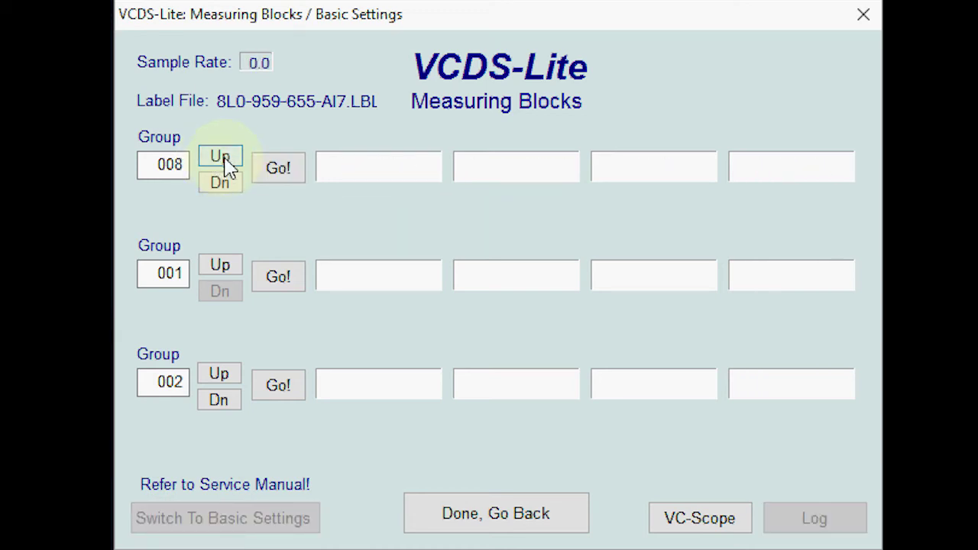
click(492, 516)
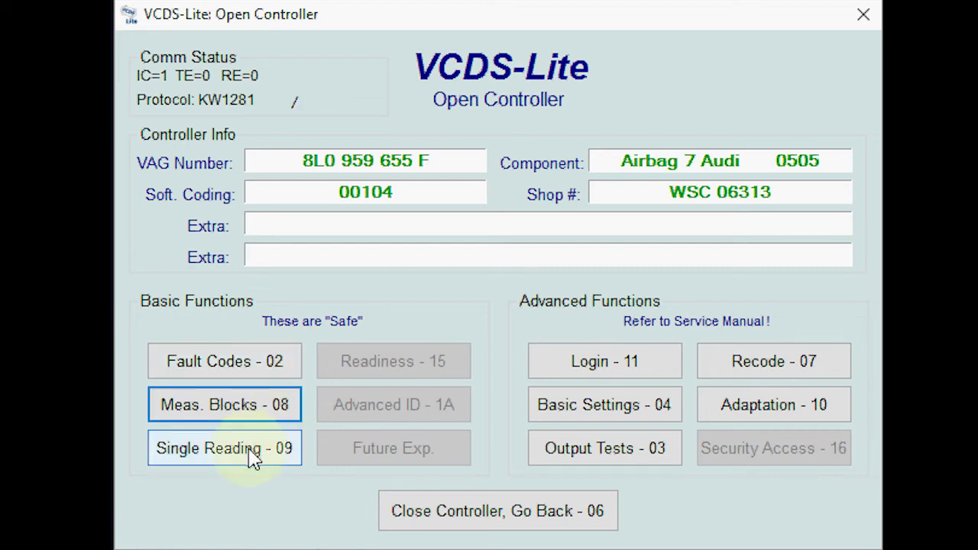
- Switch to the ABS Brakes module, read fault 18256, try clearing it, and close the list
click(443, 514)
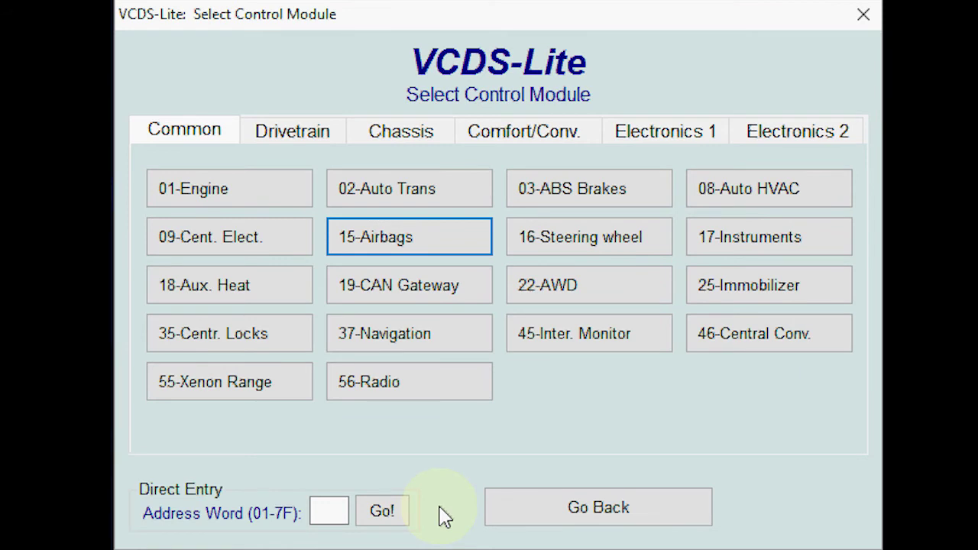
click(591, 191)
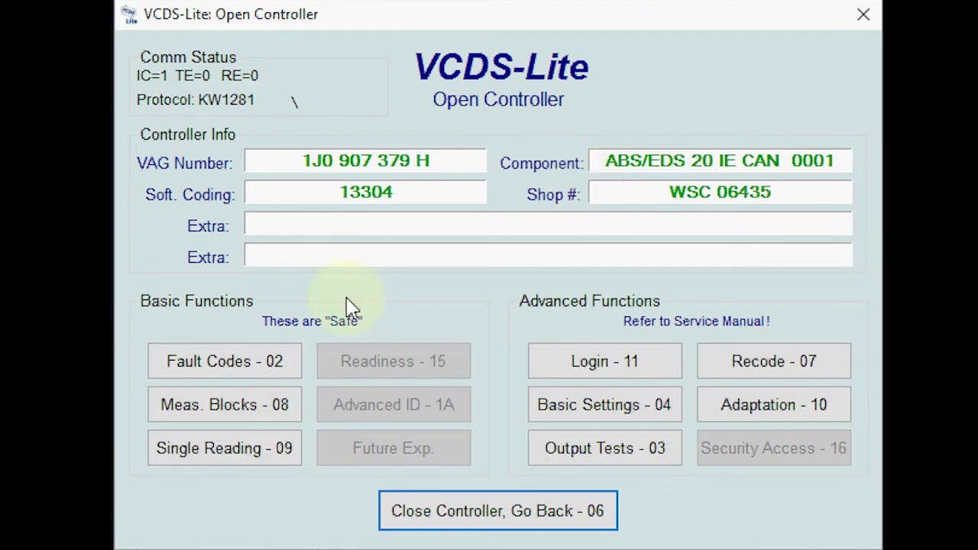
click(217, 372)
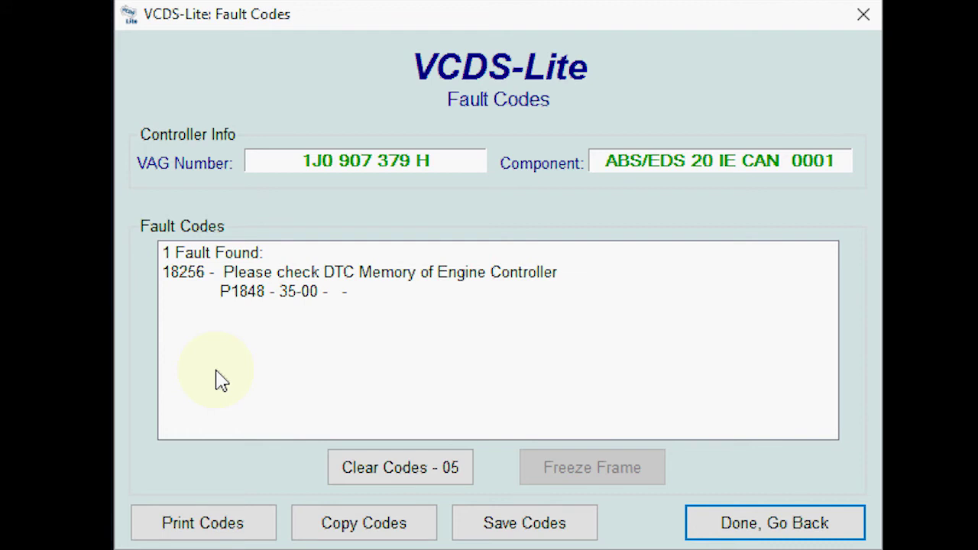
click(450, 475)
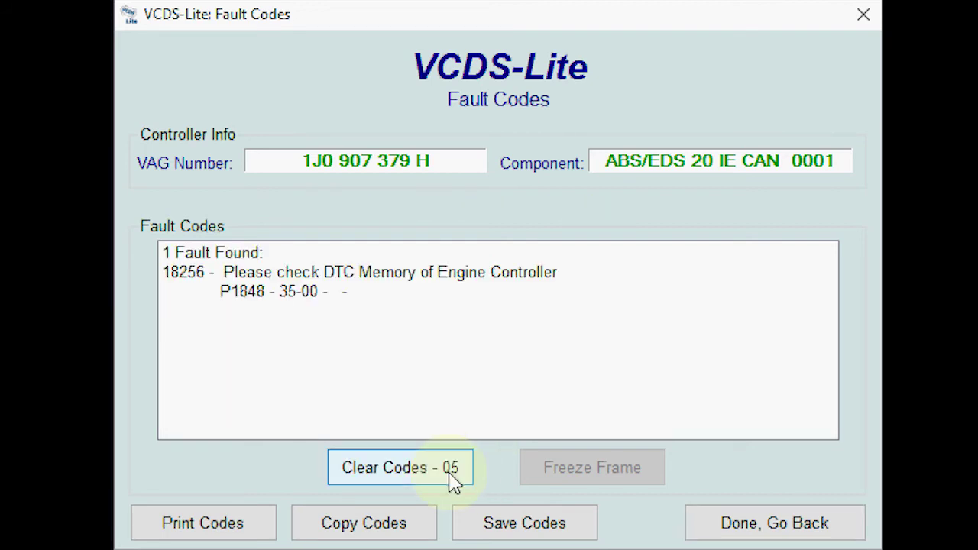
click(718, 534)
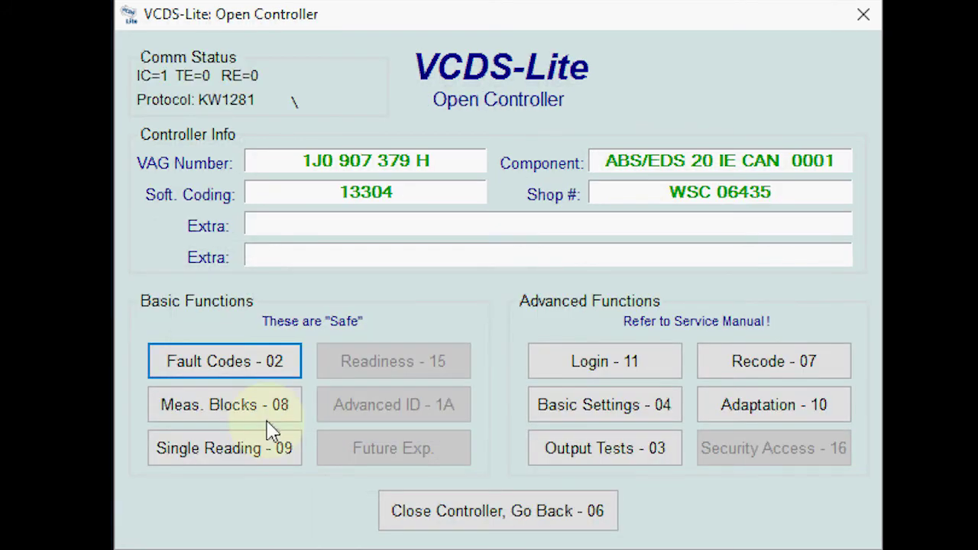
- Step ABS measuring groups 001–012, showing 255.0 km/h wheel speeds and the brake-light switch
click(255, 418)
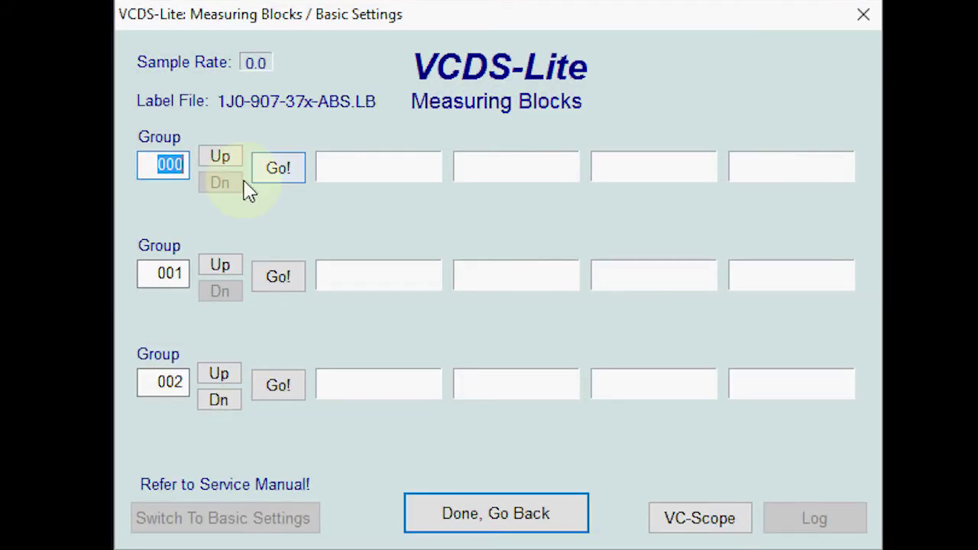
click(219, 162)
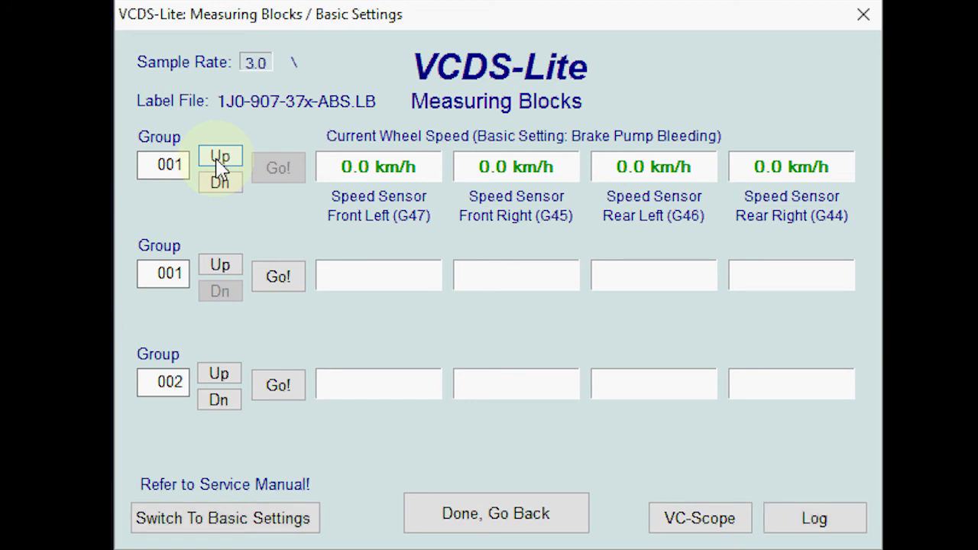
click(218, 163)
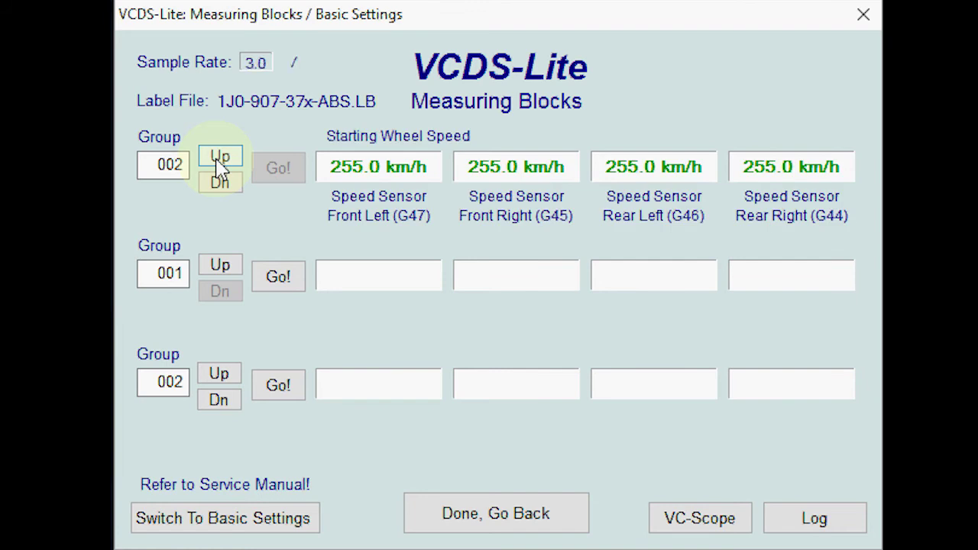
click(219, 163)
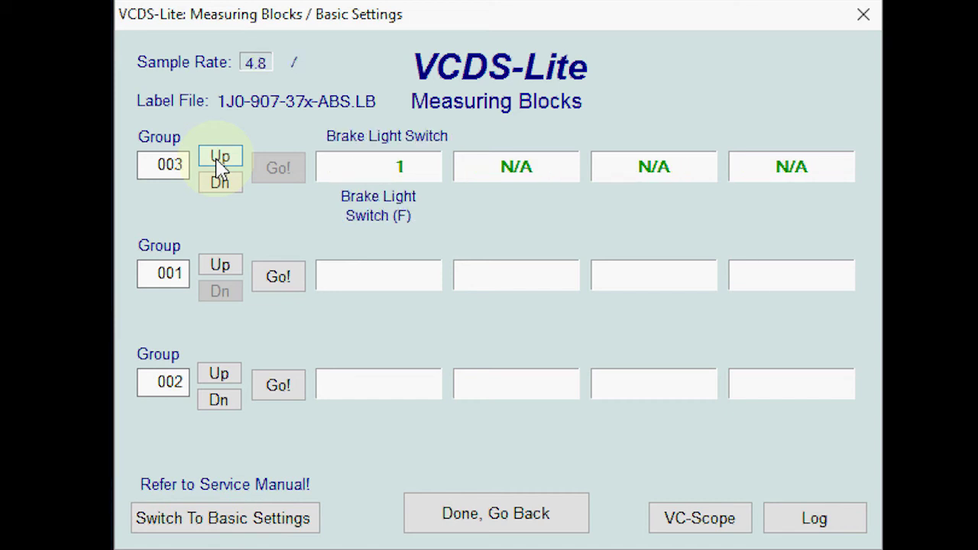
click(219, 157)
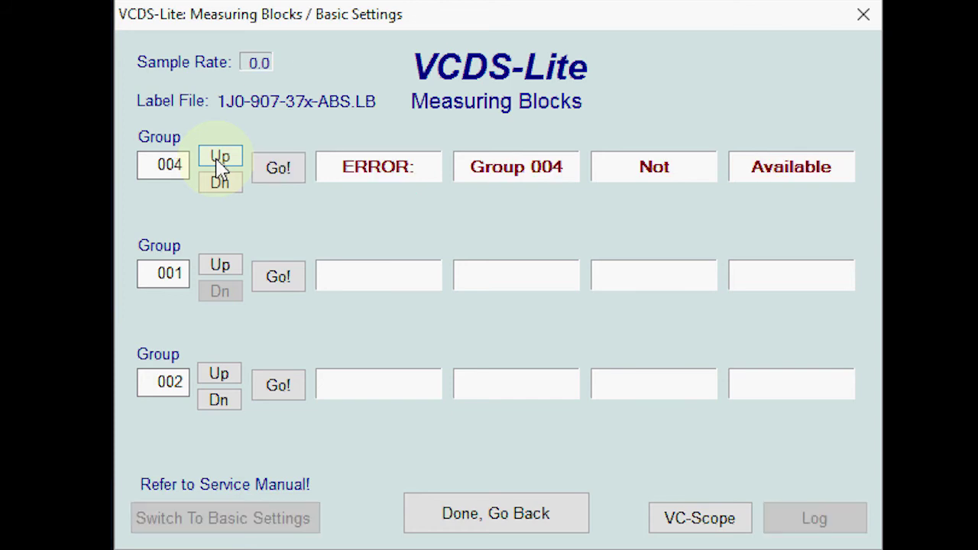
click(219, 158)
click(220, 157)
click(220, 157)
click(219, 157)
click(219, 158)
click(219, 157)
click(219, 157)
click(220, 157)
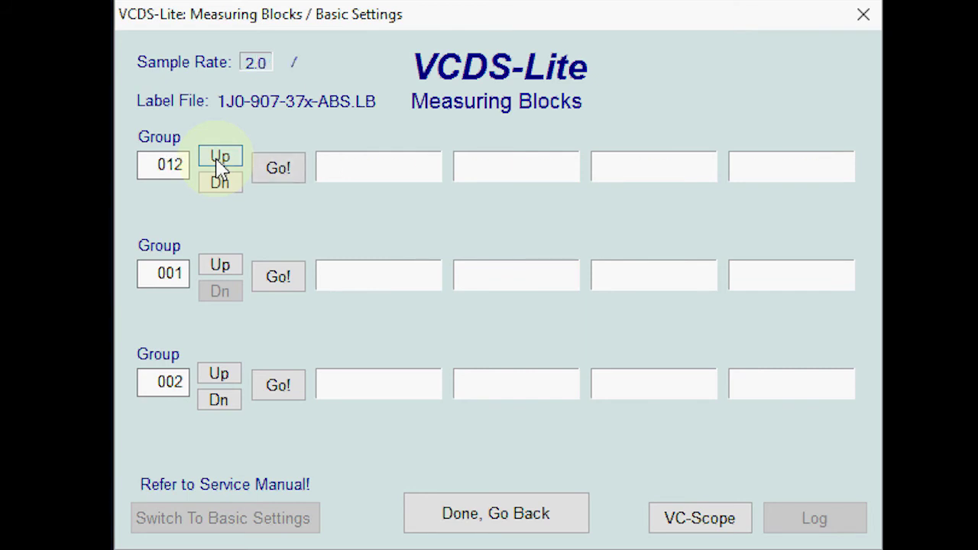
click(544, 515)
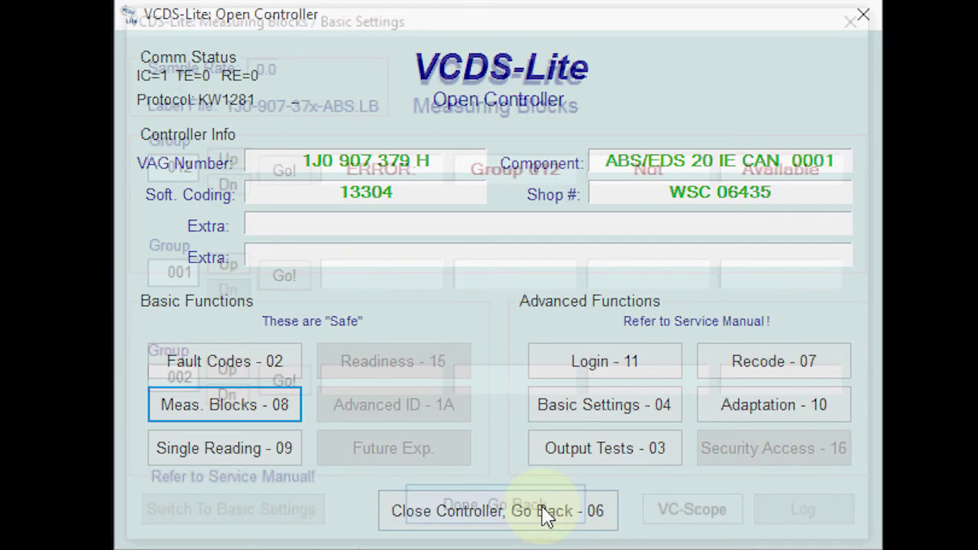
- Switch to the 17-Instruments module and open its measuring blocks
click(518, 512)
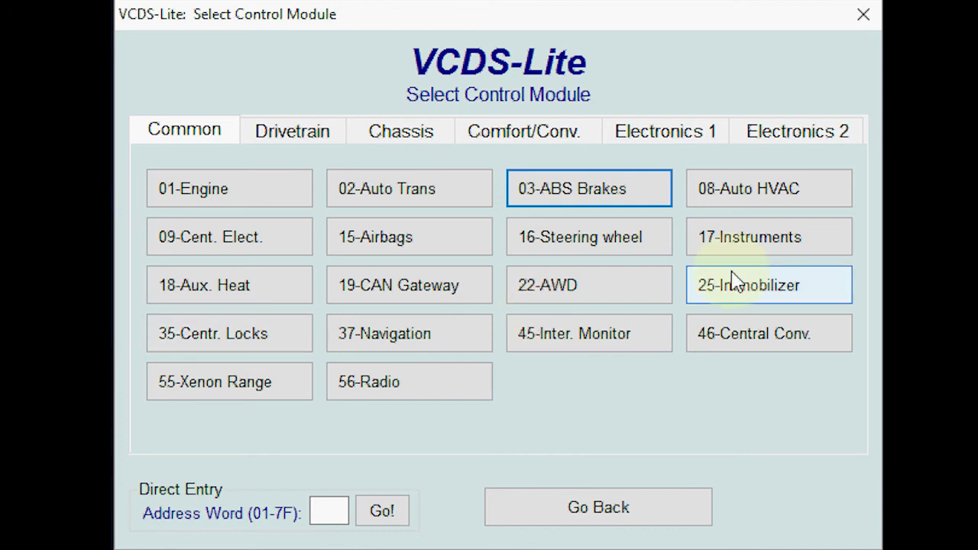
click(738, 238)
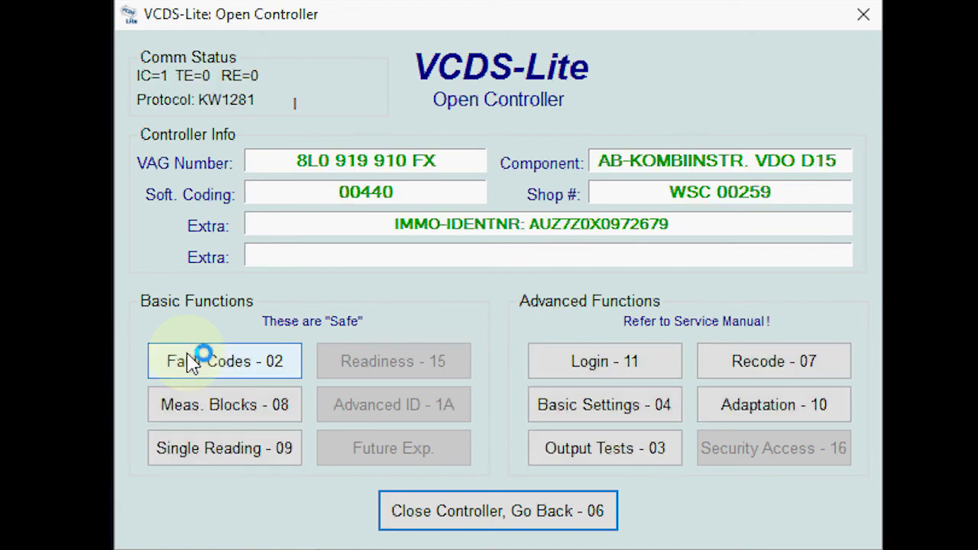
click(192, 403)
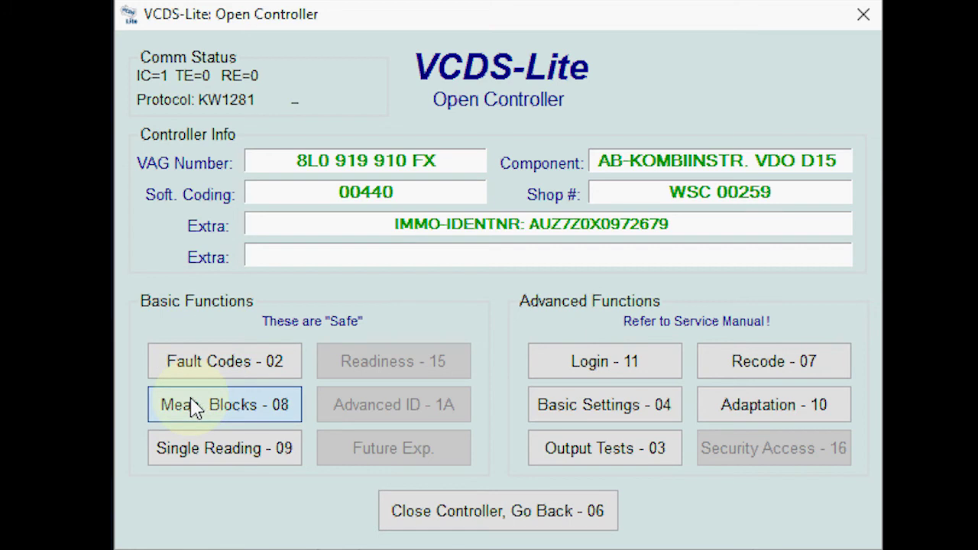
- Read cluster groups 001–006: 356060 km mileage, 17.0 l tank, 53.0°C temperature
click(219, 159)
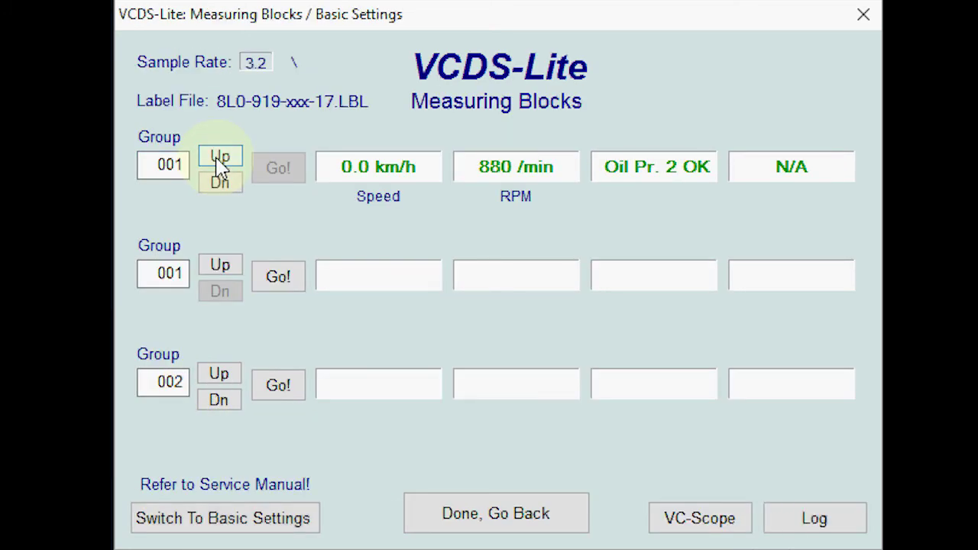
click(218, 161)
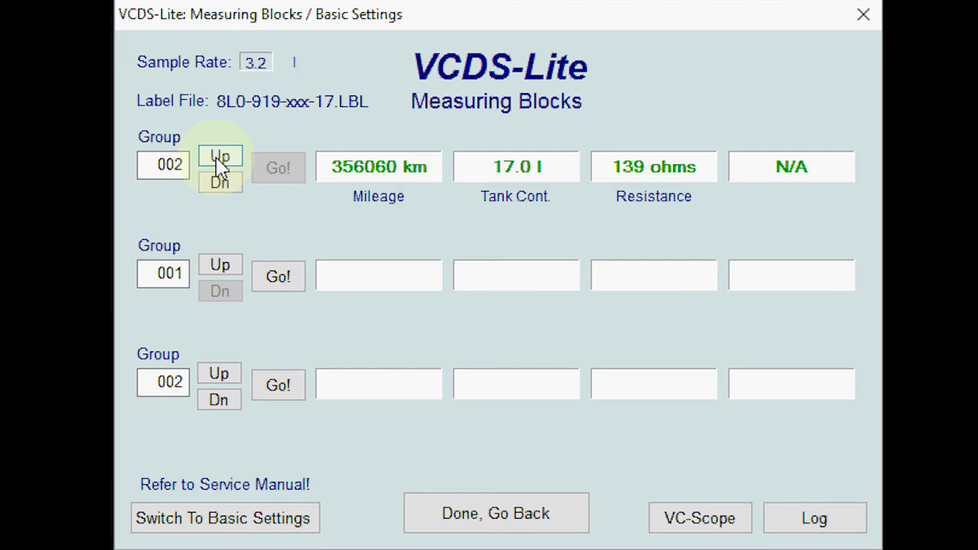
click(220, 160)
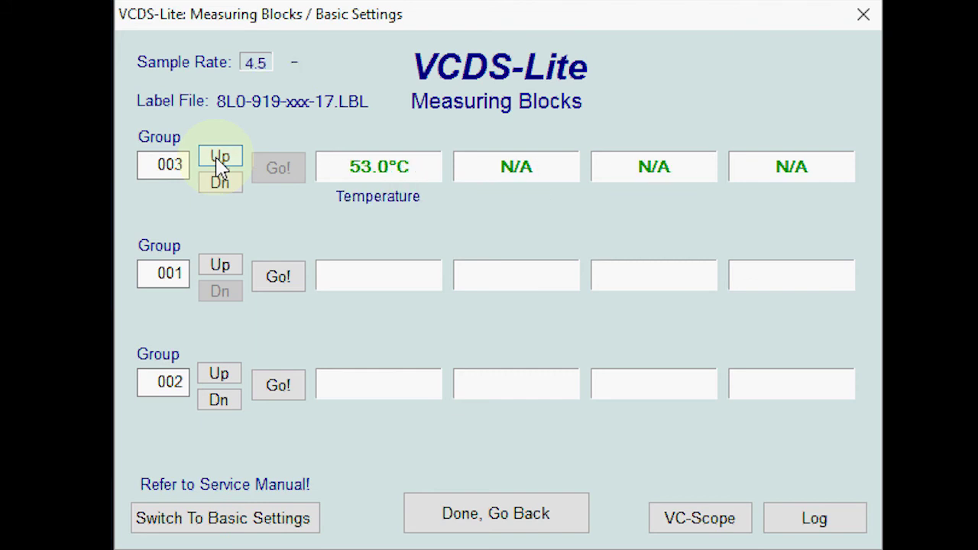
click(219, 161)
click(219, 160)
click(219, 161)
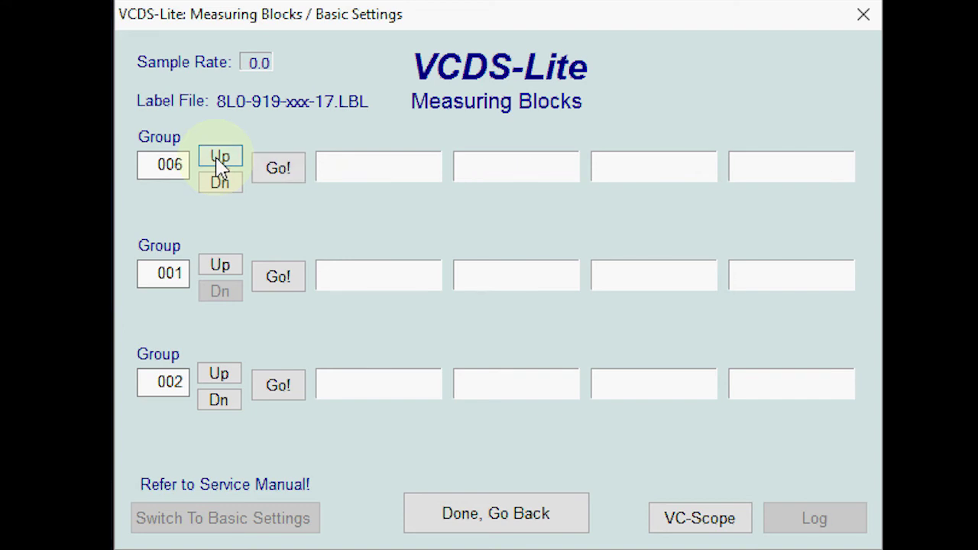
click(468, 517)
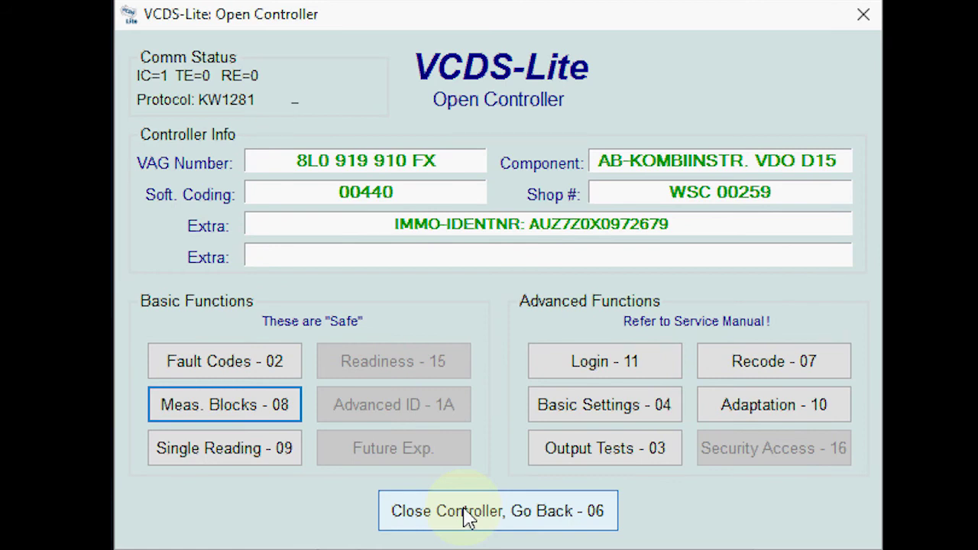
- Close the instrument cluster, return to the main screen, and glance at the Applications and 01–7F Control Module Finder windows
click(468, 517)
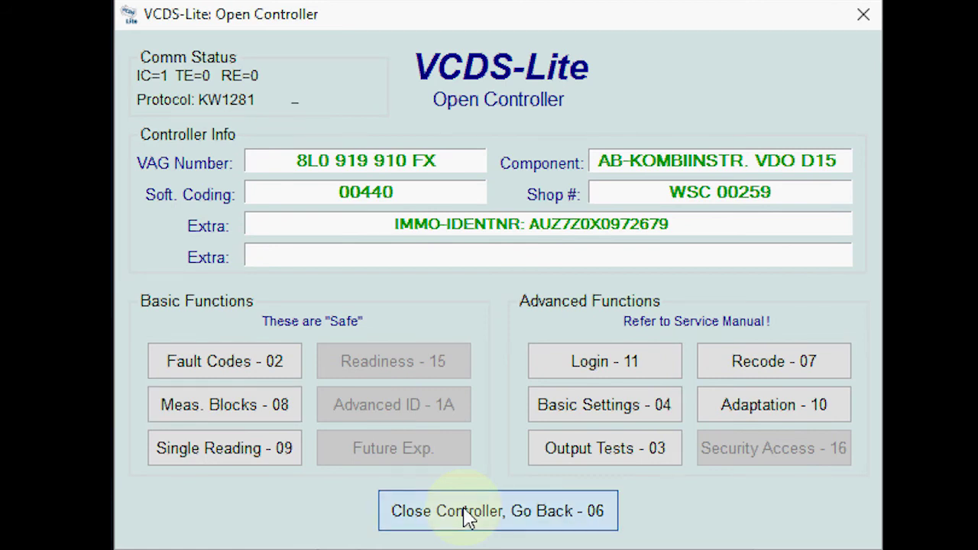
click(523, 520)
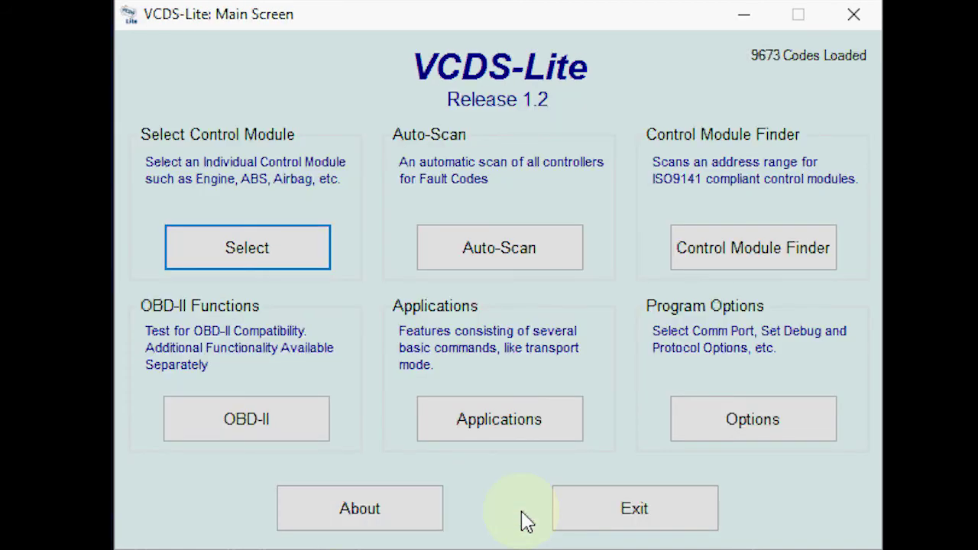
click(484, 414)
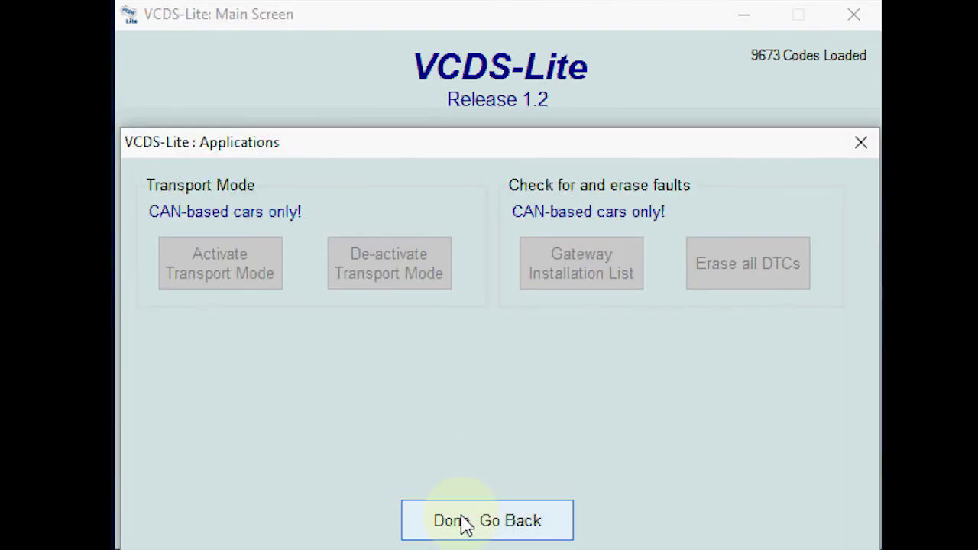
click(466, 522)
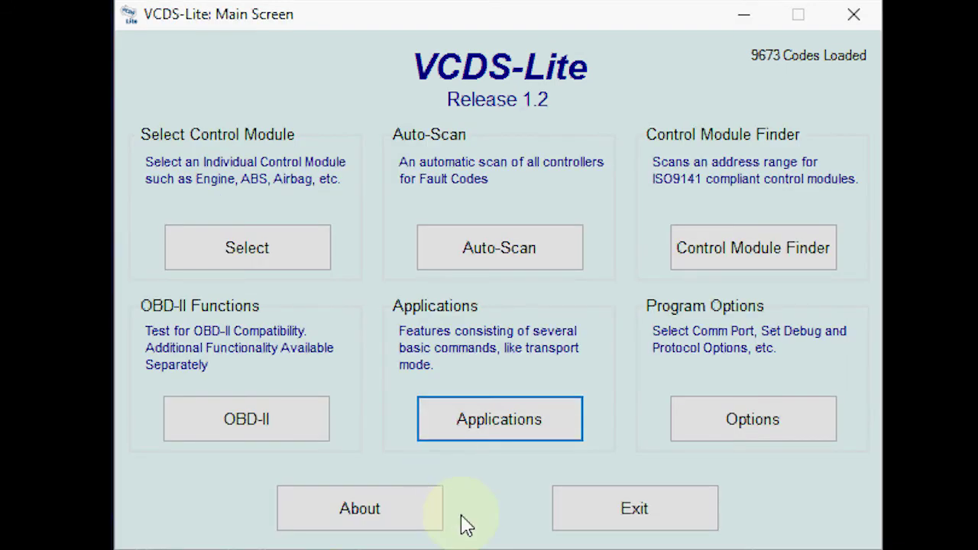
click(823, 256)
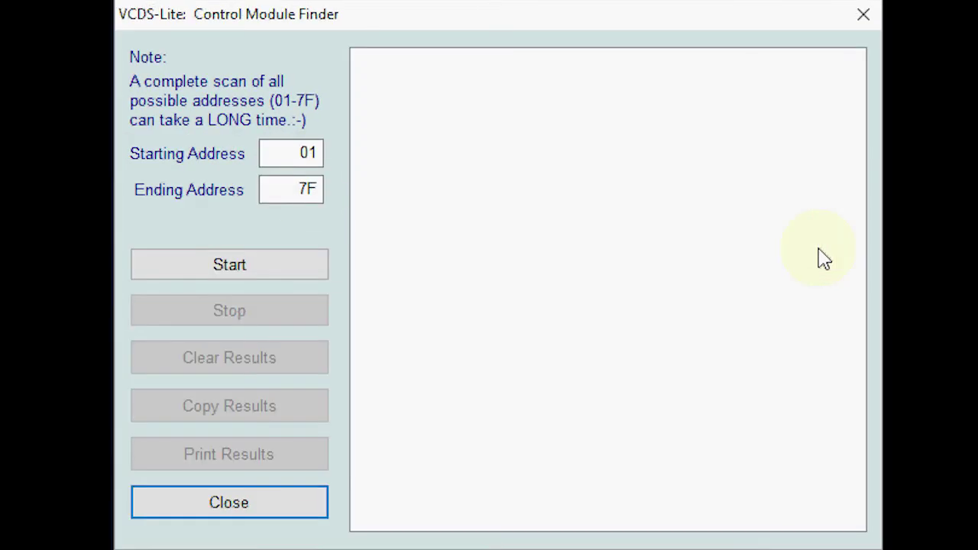
click(280, 504)
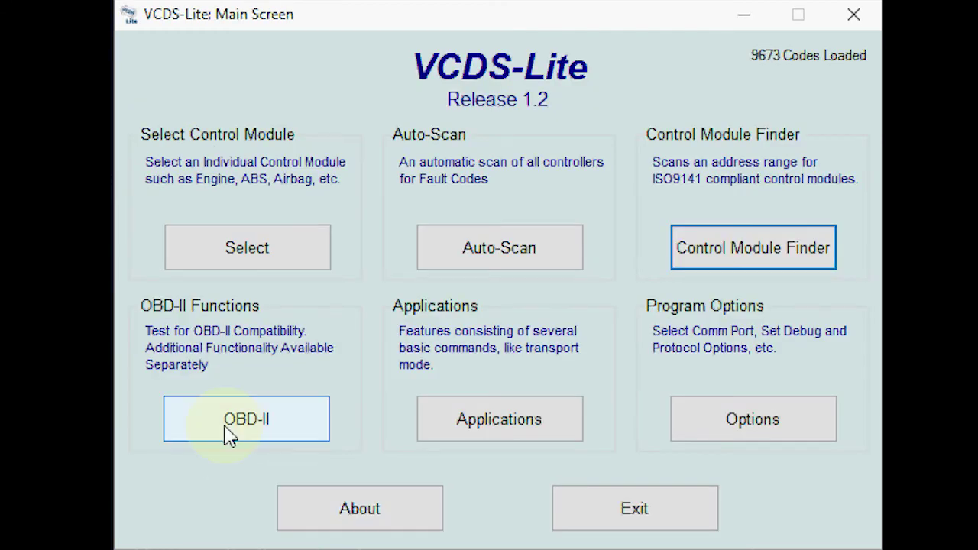
- Run the OBD-II test and dismiss its 'not ISO/OBD-II compatible' result
click(227, 434)
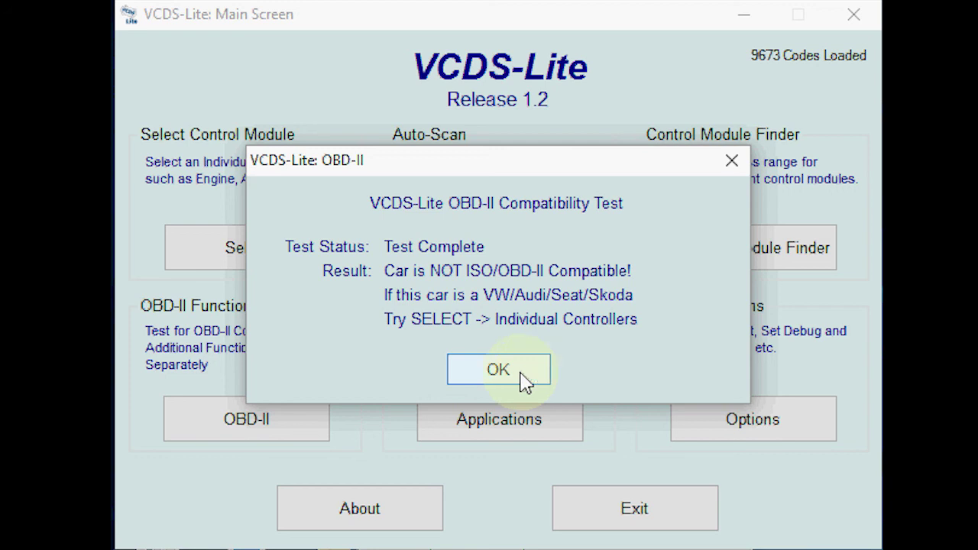
click(526, 381)
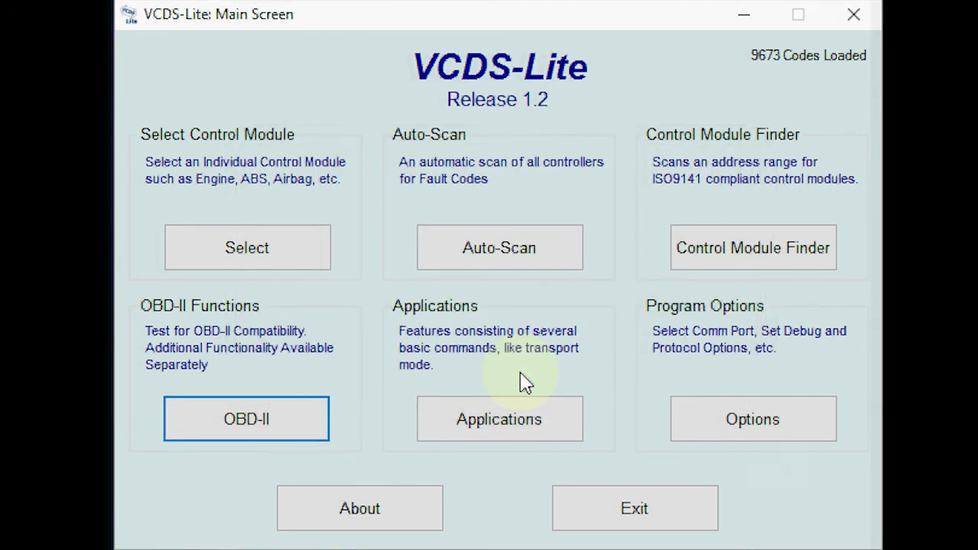